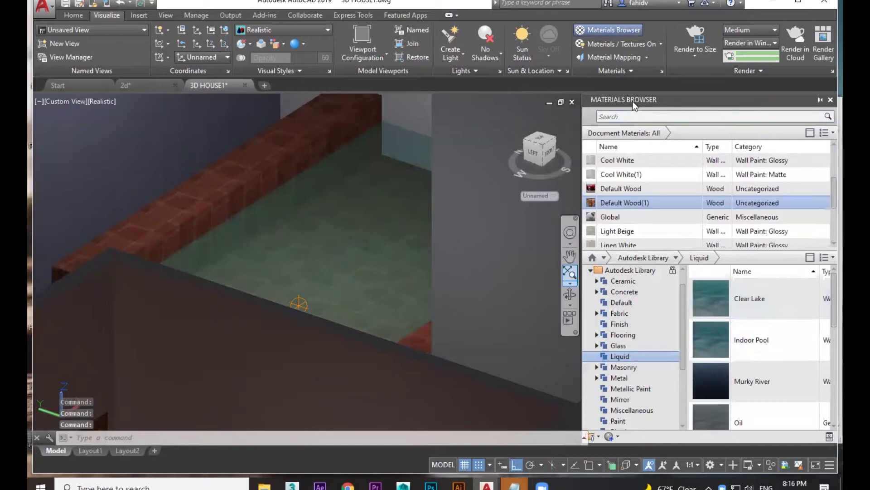
# Close the Materials Browser to clear the view of the brick pool
pyautogui.doubleClick(825, 99)
pyautogui.click(753, 55)
pyautogui.scroll(-4, 462, 206)
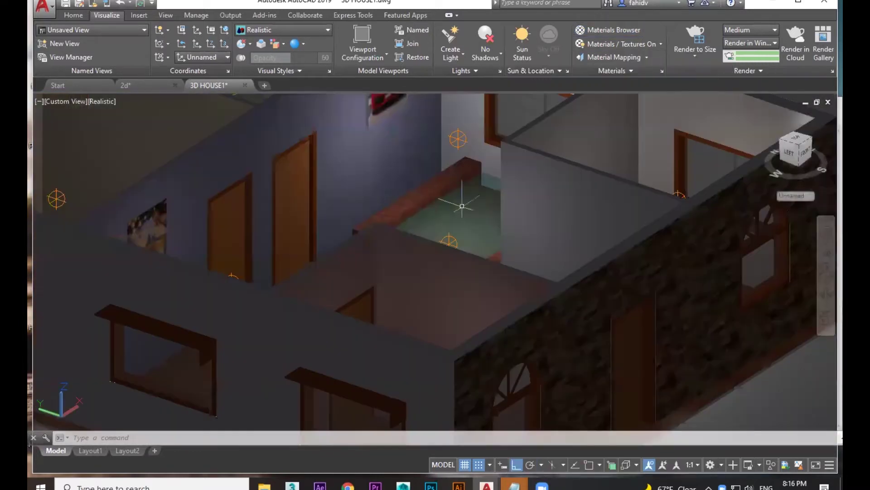
pyautogui.scroll(3, 462, 206)
pyautogui.keyDown('shift'); pyautogui.moveTo(494, 237); pyautogui.dragTo(410, 152, button='middle'); pyautogui.keyUp('shift')
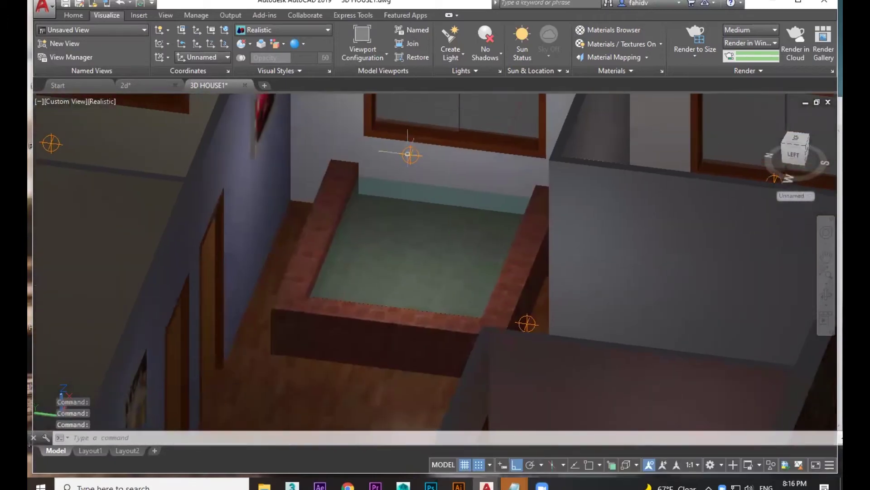
# Open the properties of the point light above the pool and check its intensity factor
pyautogui.click(409, 154)
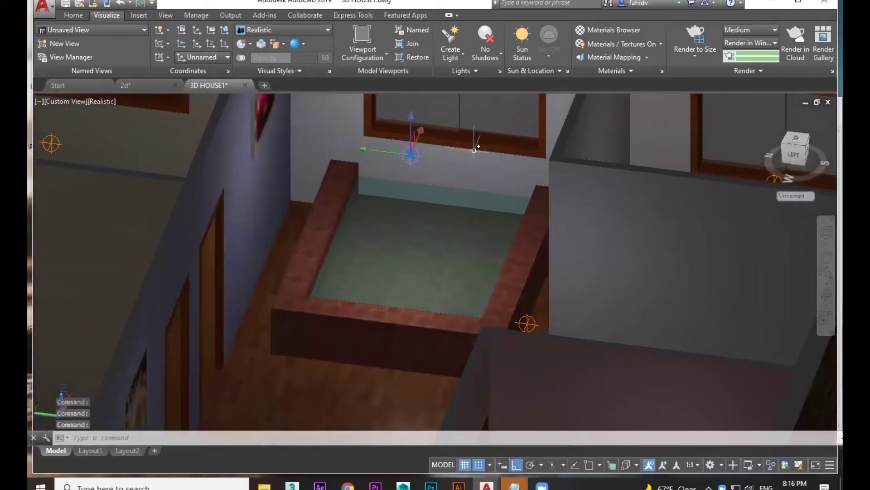
pyautogui.press('Escape')
pyautogui.click(500, 71)
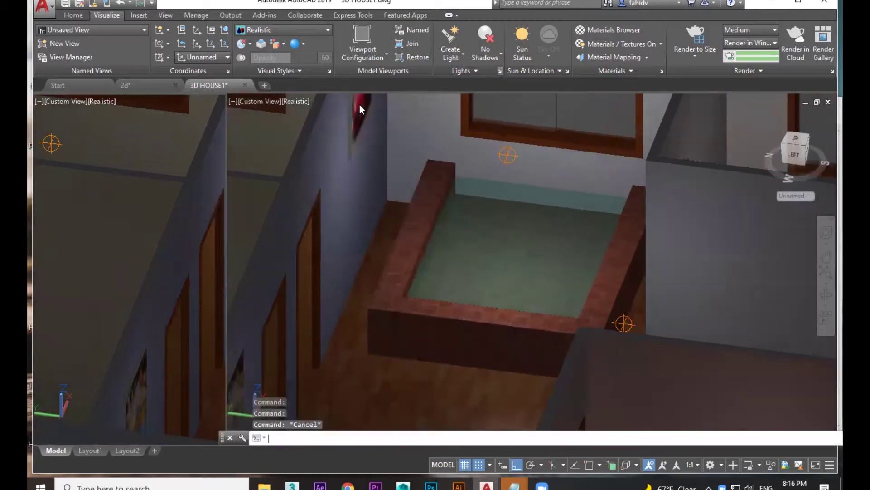
pyautogui.click(114, 150)
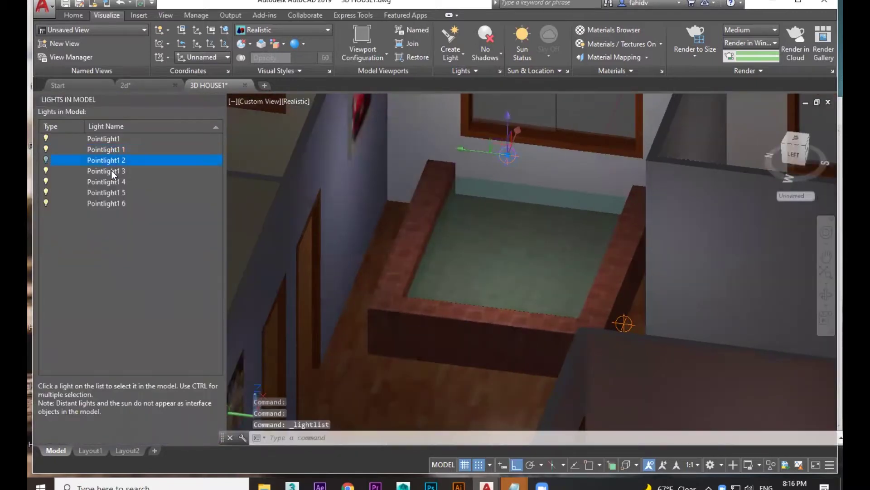
pyautogui.doubleClick(115, 161)
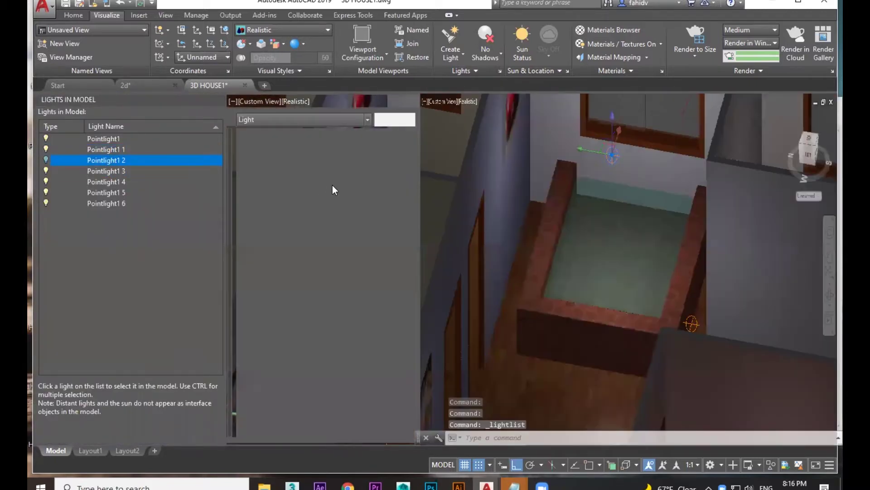
pyautogui.click(335, 177)
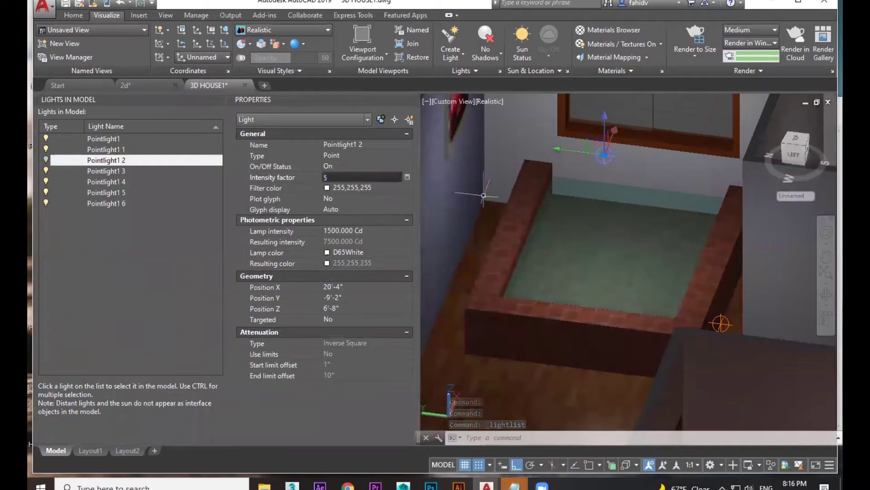
# Test-render the pool view in a window at 800 x 600 with the Medium preset, and close the render window
pyautogui.moveTo(754, 159); pyautogui.dragTo(737, 177, button='middle')
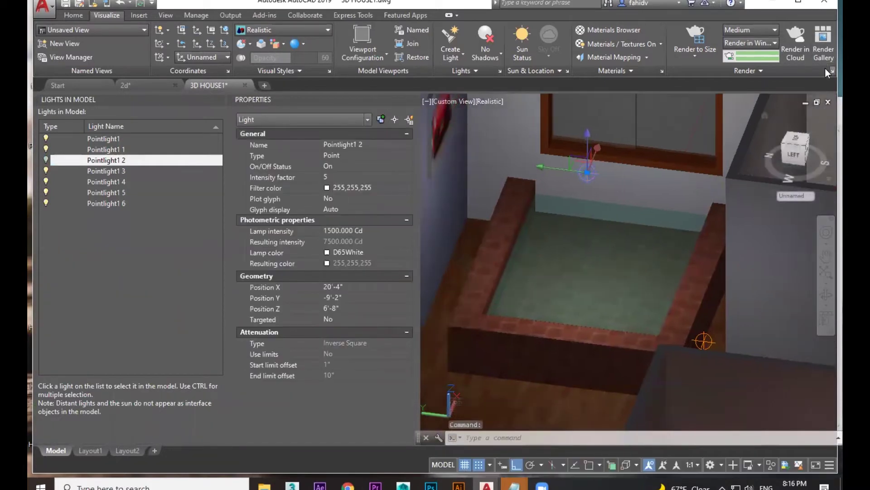
pyautogui.click(825, 69)
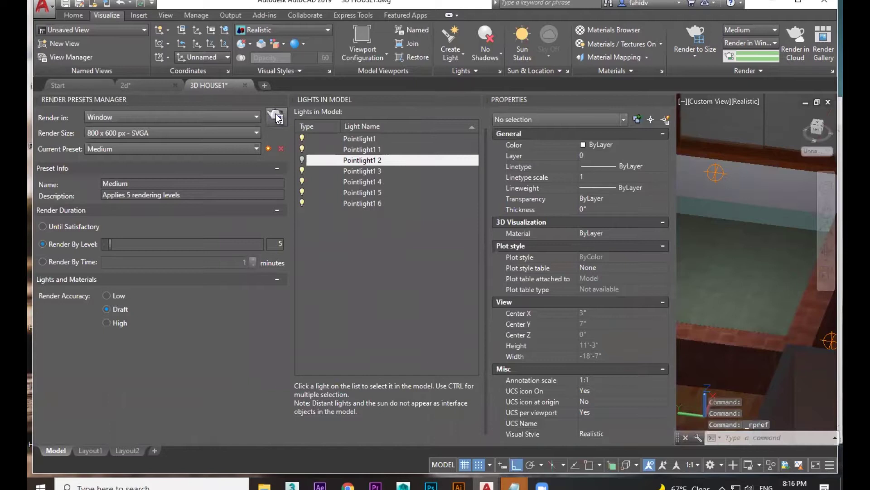
pyautogui.click(276, 116)
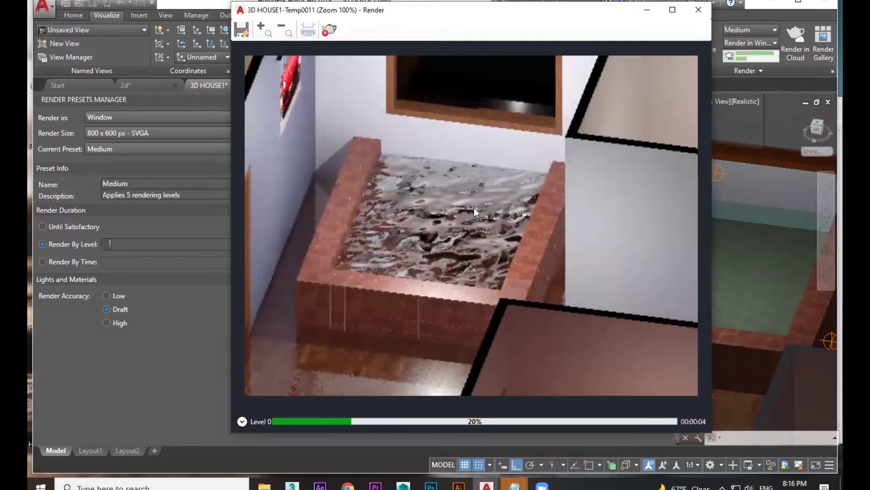
pyautogui.click(699, 10)
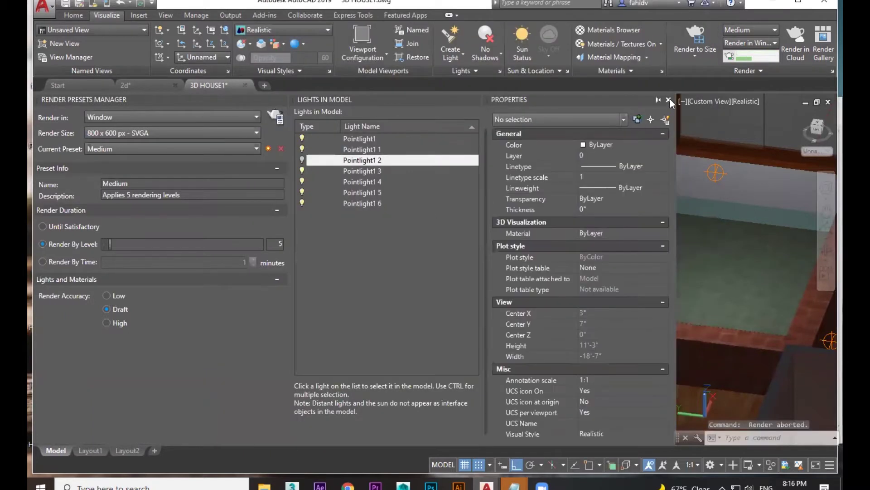
# Close the Properties and Lights in Model palettes
pyautogui.click(710, 253)
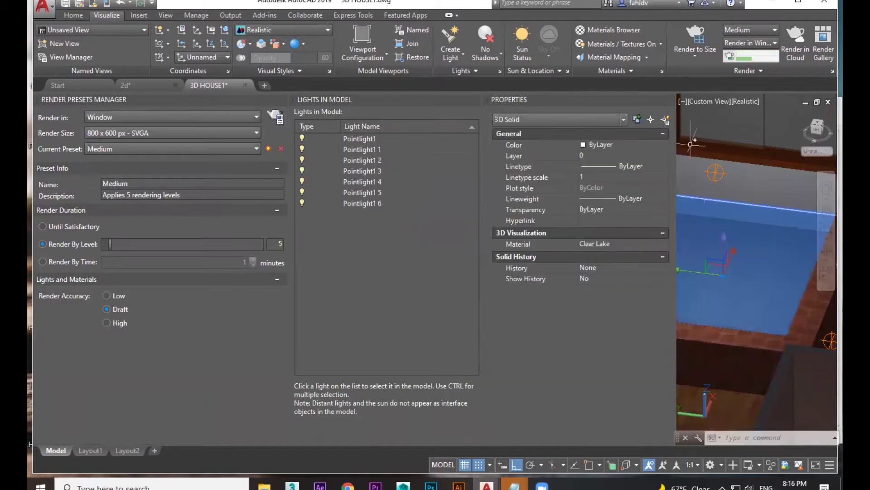
pyautogui.click(668, 100)
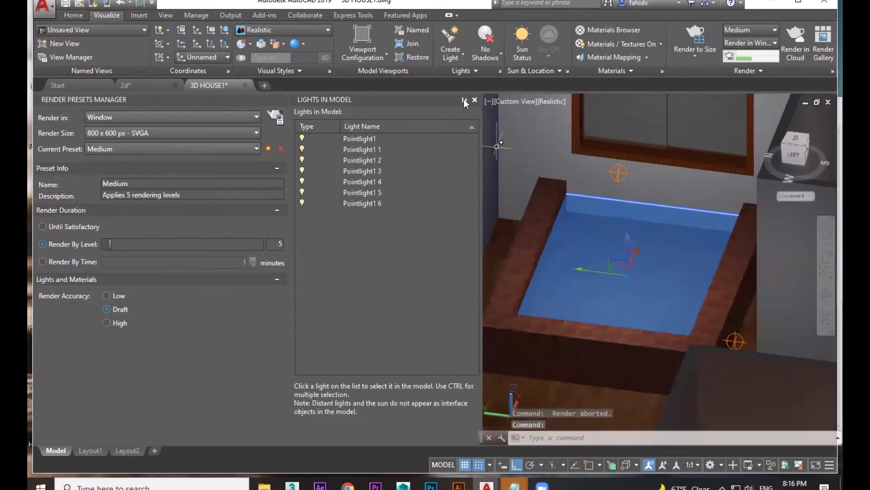
pyautogui.click(475, 101)
# Assign the Clear - Light material from the Autodesk Library's Glass category to the pool's water solid
pyautogui.click(619, 29)
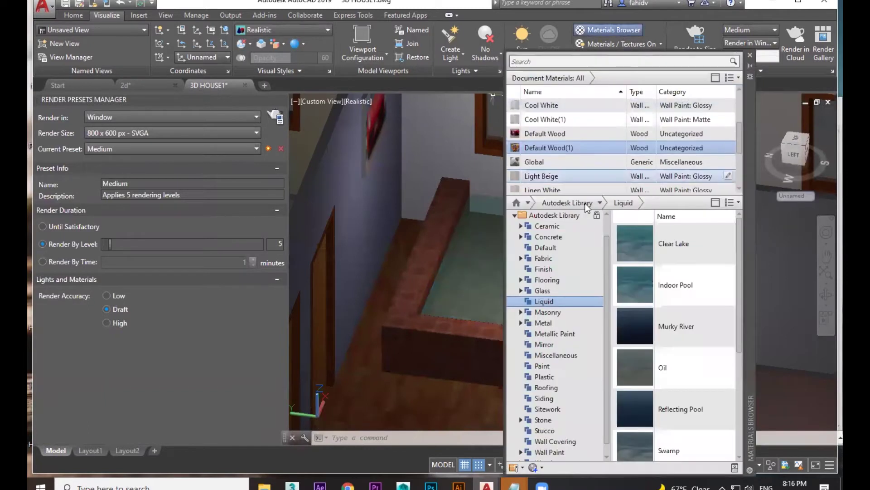
pyautogui.scroll(2, 559, 308)
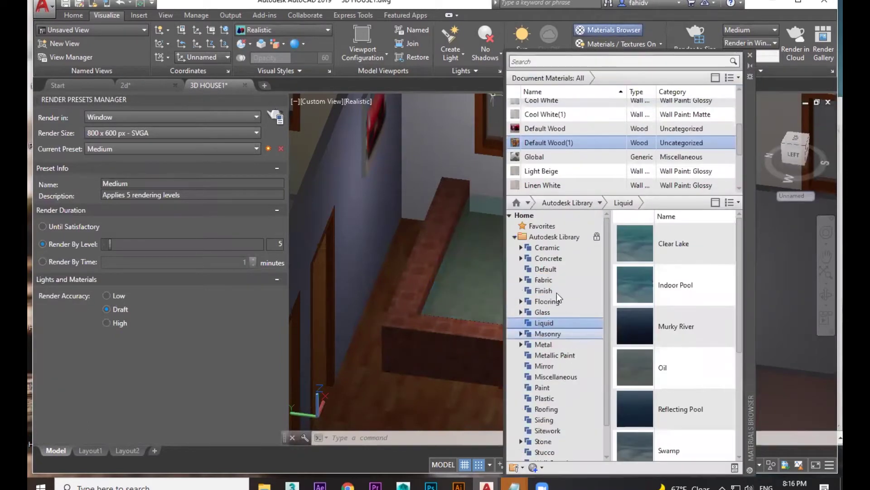
pyautogui.click(552, 312)
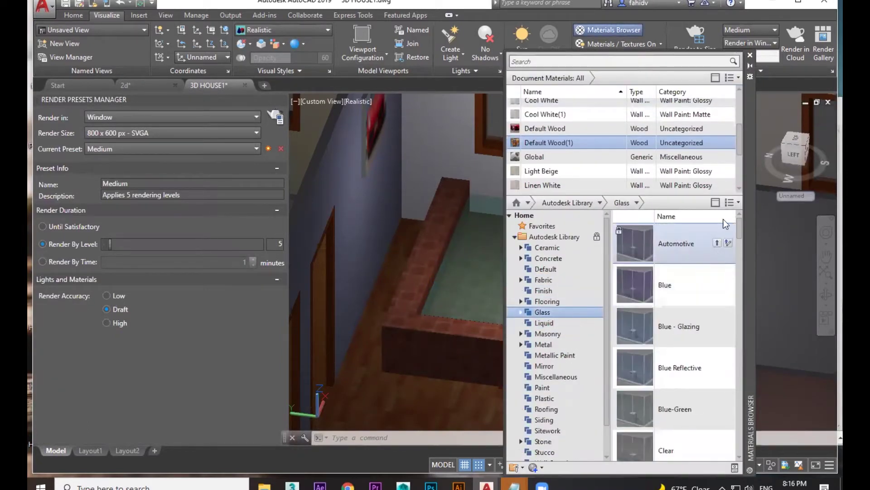
pyautogui.moveTo(737, 229); pyautogui.dragTo(731, 271)
pyautogui.rightClick(679, 279)
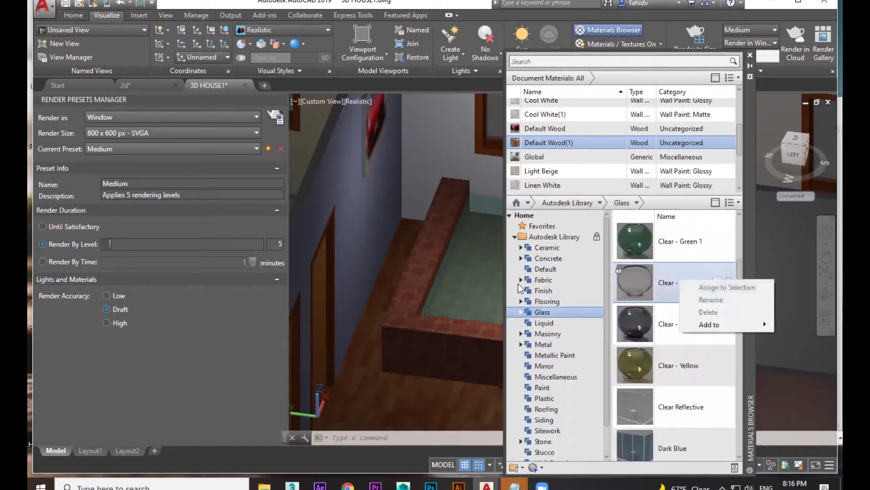
pyautogui.click(471, 266)
pyautogui.click(471, 268)
pyautogui.rightClick(668, 282)
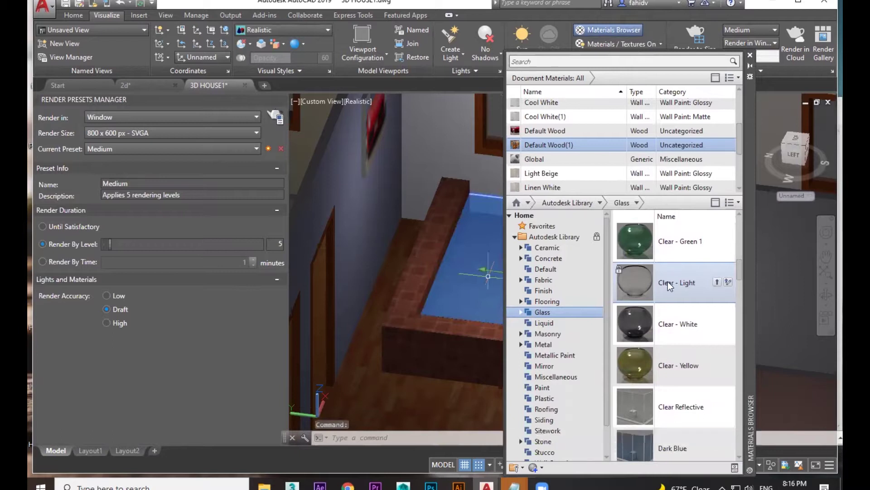
pyautogui.click(679, 289)
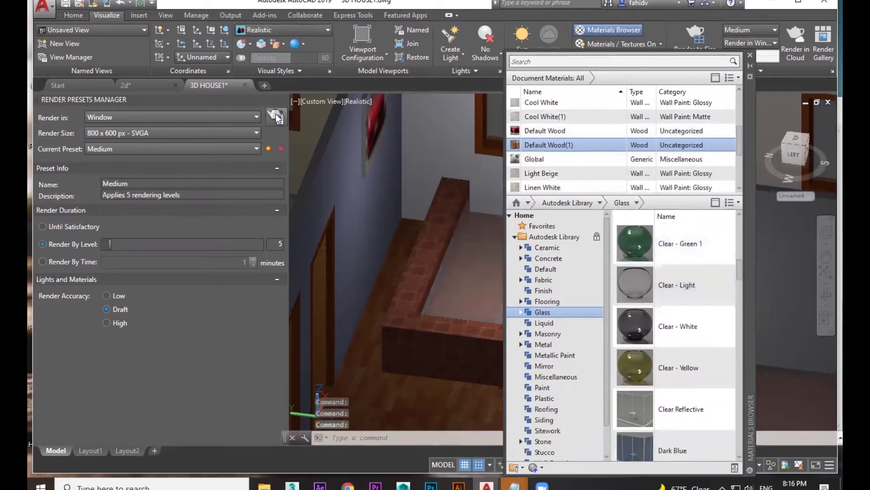
# Render the pool again to check its glass water surface, and close the render window
pyautogui.click(275, 117)
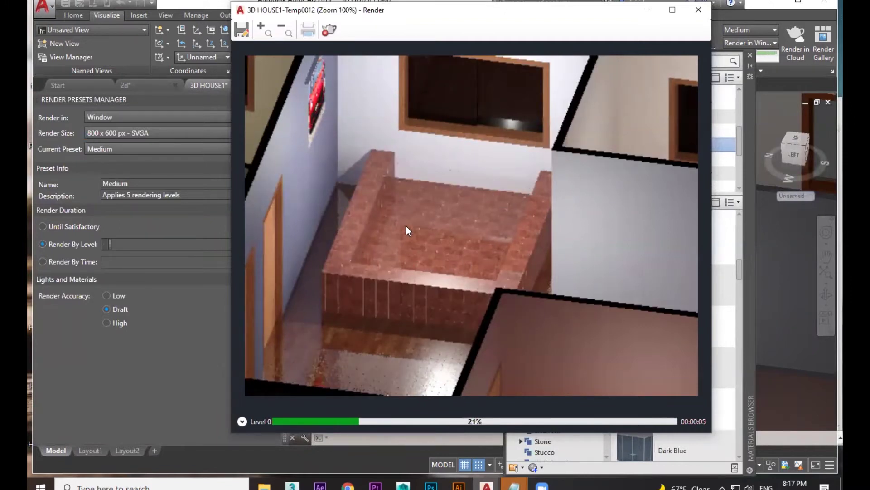
pyautogui.click(699, 10)
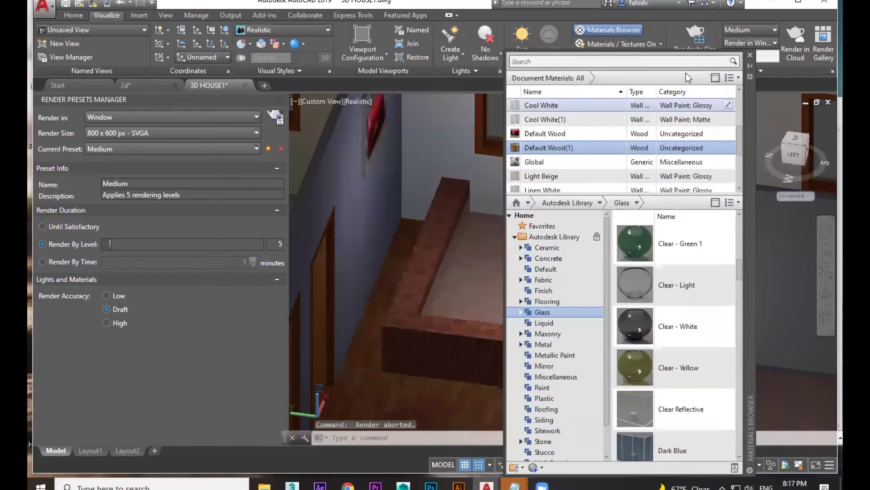
# Close the Materials Browser and the Render Presets Manager
pyautogui.click(750, 56)
pyautogui.keyDown('shift'); pyautogui.moveTo(522, 283); pyautogui.dragTo(446, 290, button='middle'); pyautogui.keyUp('shift')
pyautogui.keyDown('shift'); pyautogui.moveTo(478, 232); pyautogui.dragTo(510, 348, button='middle'); pyautogui.keyUp('shift')
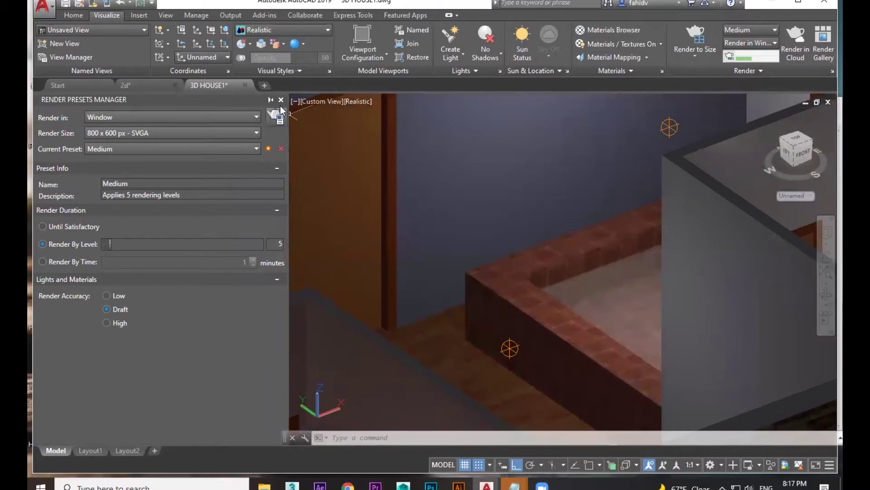
pyautogui.click(282, 99)
# Copy the point light above the pool to a spot beside the red car picture on the blue wall
pyautogui.scroll(-2, 554, 290)
pyautogui.keyDown('shift'); pyautogui.moveTo(570, 310); pyautogui.dragTo(563, 271, button='middle'); pyautogui.keyUp('shift')
pyautogui.write('co')
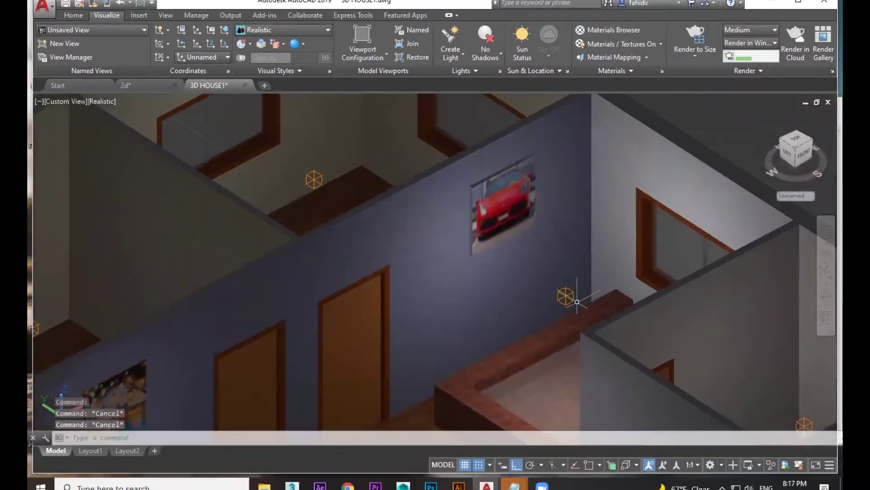
pyautogui.press('Return')
pyautogui.click(566, 297)
pyautogui.press('Return')
pyautogui.click(566, 297)
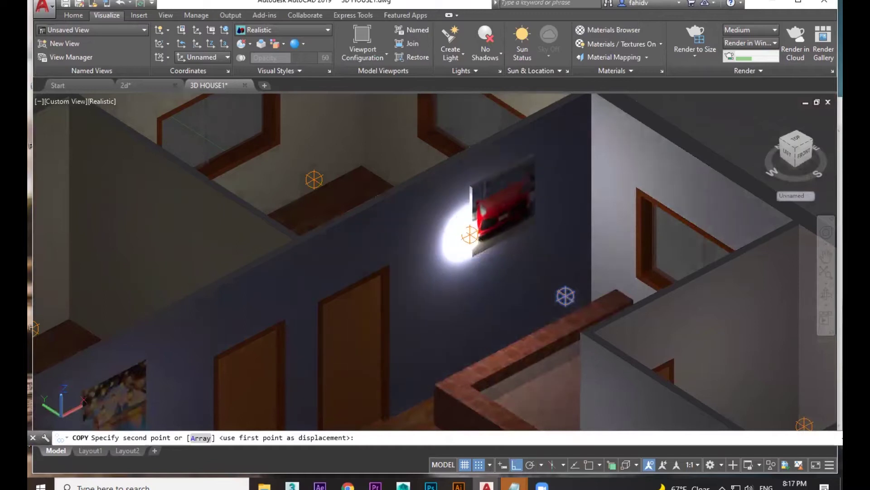
pyautogui.click(470, 235)
pyautogui.scroll(3, 457, 241)
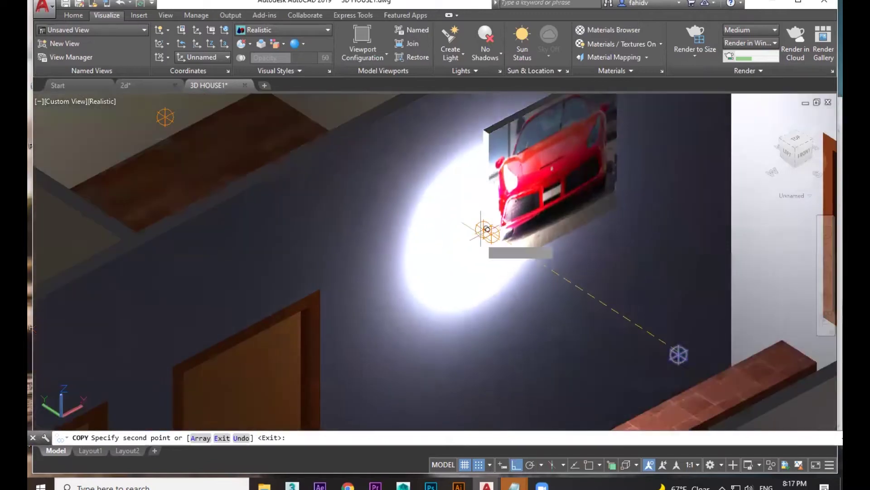
pyautogui.press('Escape')
# Move the copied point light along the wall and up so it sits centred just above the car picture
pyautogui.click(484, 230)
pyautogui.click(483, 229)
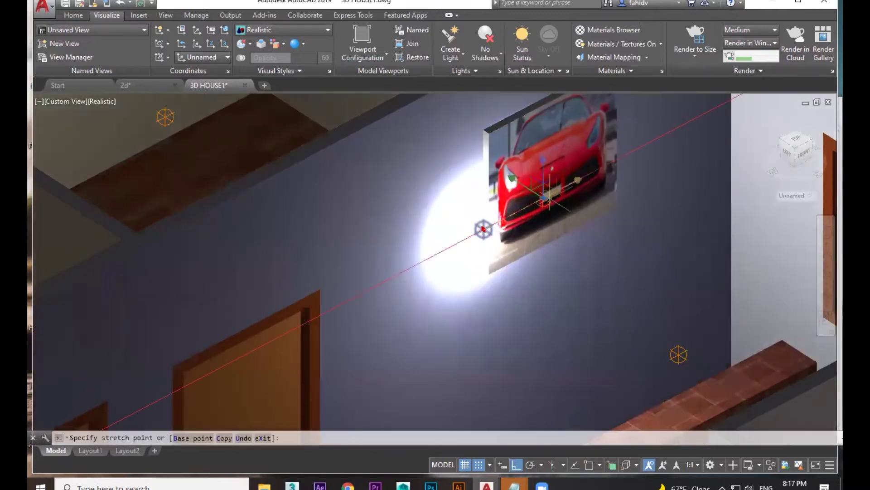
pyautogui.moveTo(484, 230); pyautogui.dragTo(505, 315, button='middle')
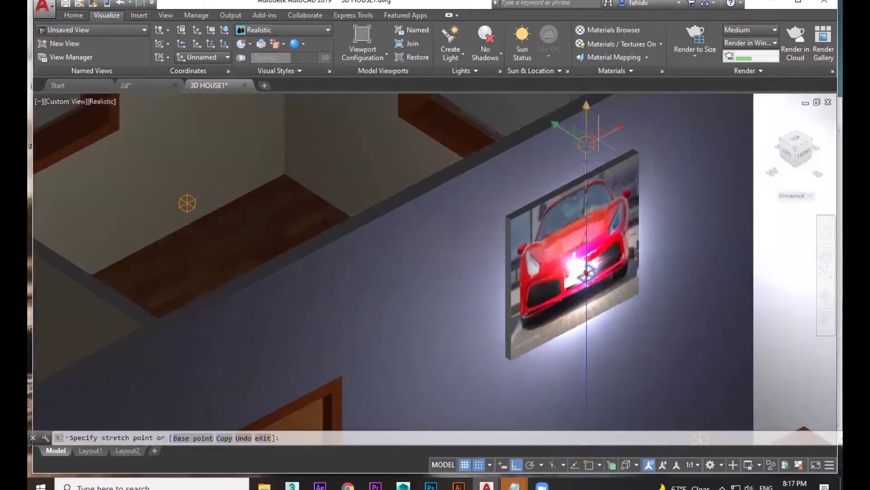
pyautogui.click(586, 146)
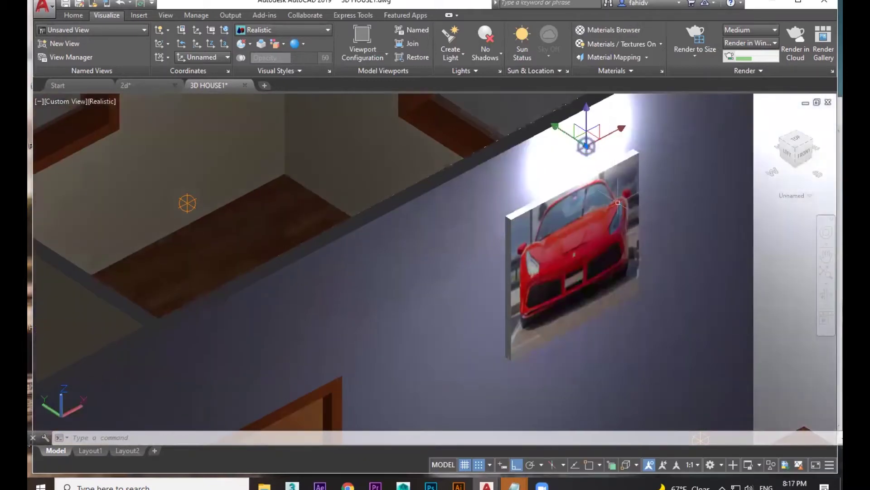
# Set the intensity factor of the light above the car picture, Pointlight1 7, to 2
pyautogui.click(499, 71)
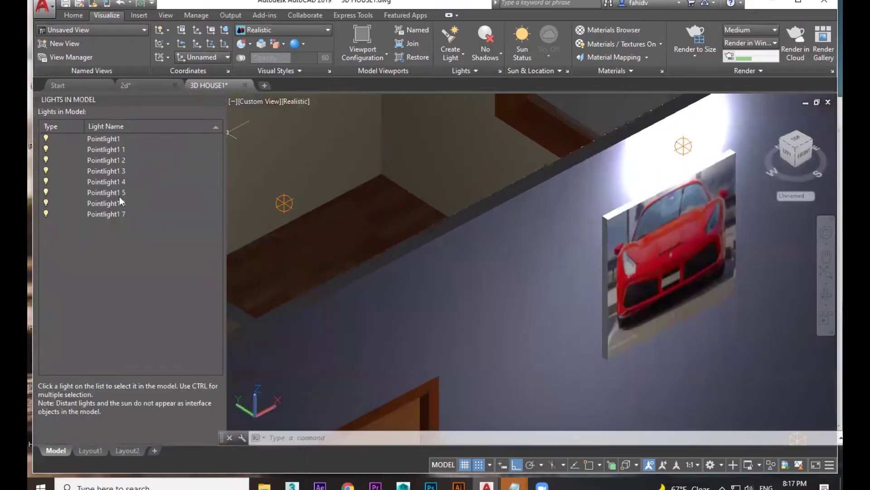
pyautogui.click(121, 162)
pyautogui.click(121, 174)
pyautogui.click(116, 213)
pyautogui.doubleClick(115, 213)
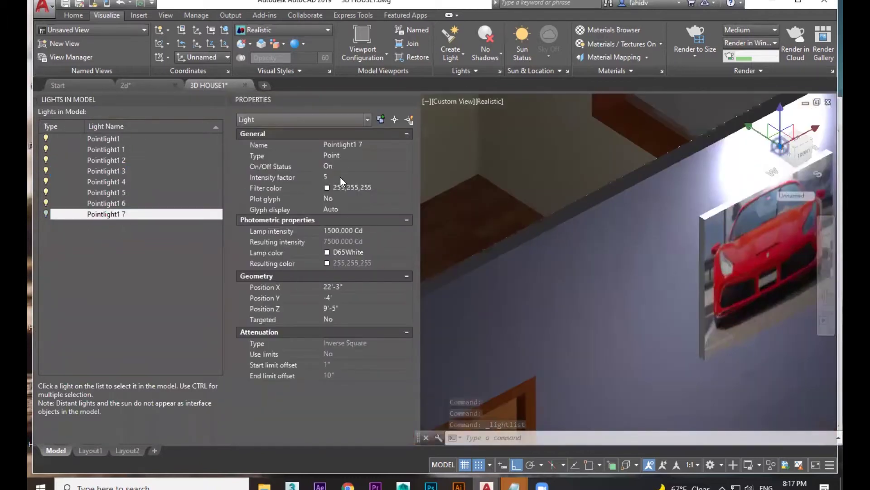
pyautogui.click(339, 176)
pyautogui.write('2')
pyautogui.press('Tab')
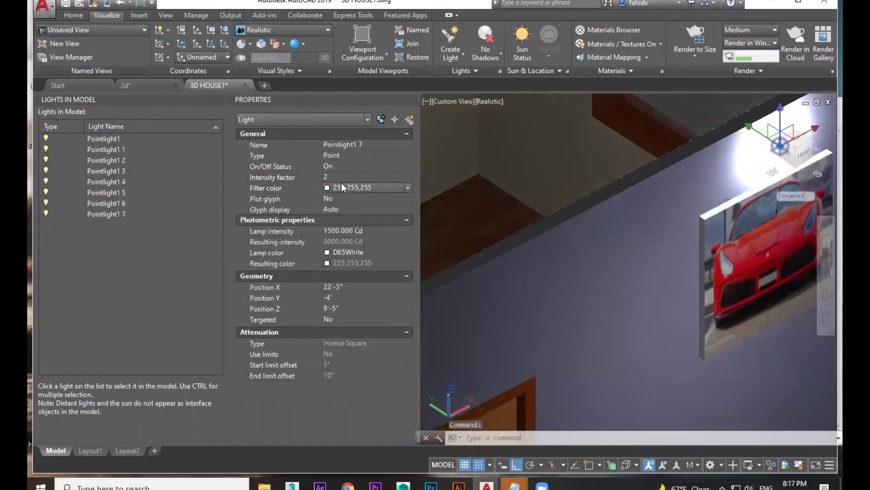
# Change the type of the light above the car picture from Point to Spotlight
pyautogui.click(357, 155)
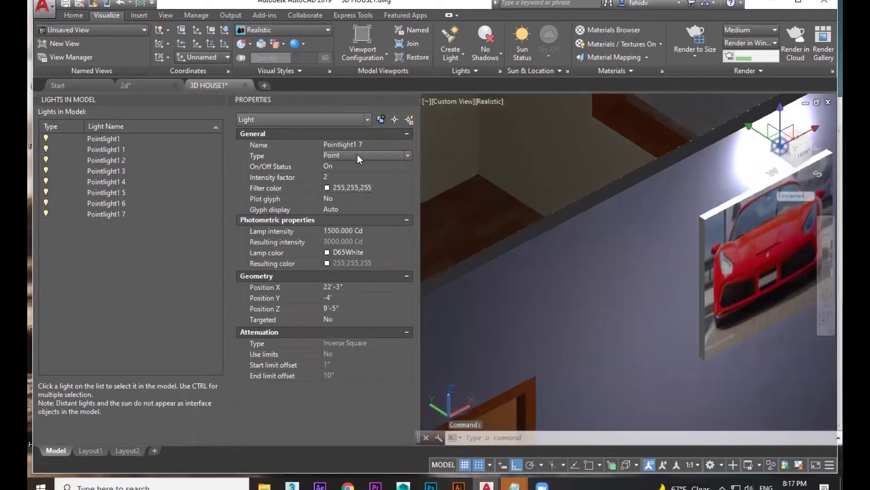
pyautogui.click(372, 156)
pyautogui.click(355, 165)
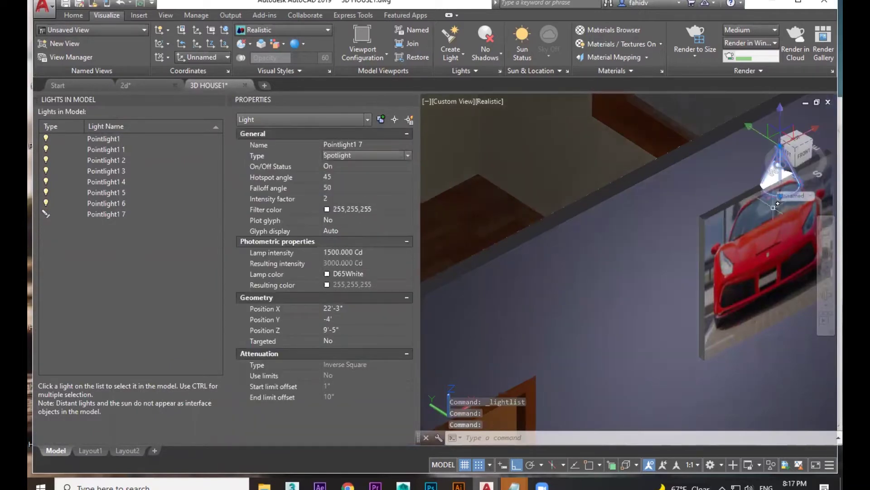
# Move the spotlight out from the wall to a Y position of about -4'-4" so it shines onto the car picture
pyautogui.moveTo(770, 209); pyautogui.dragTo(574, 234, button='middle')
pyautogui.scroll(2, 574, 231)
pyautogui.moveTo(507, 237); pyautogui.dragTo(677, 243, button='middle')
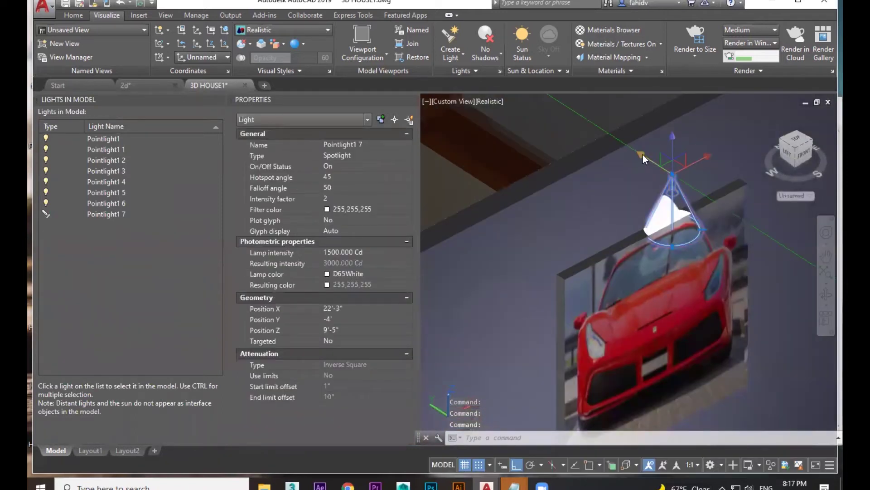
pyautogui.click(673, 174)
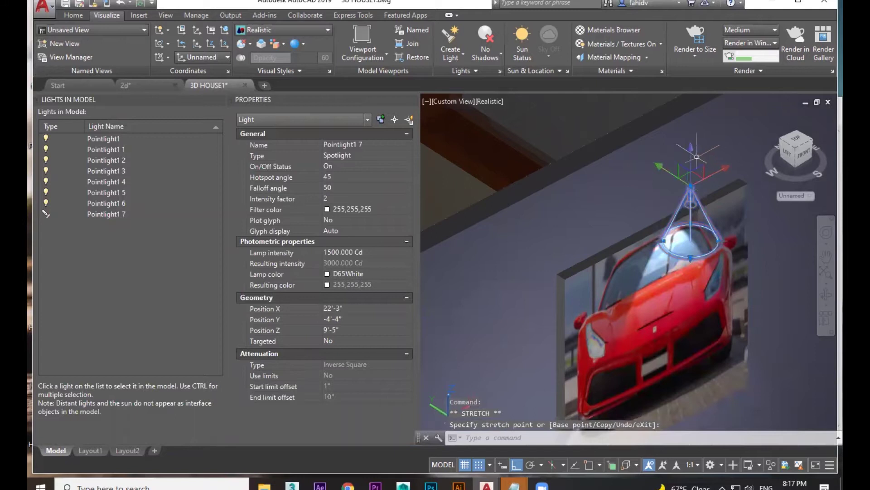
# Raise the spotlight above the car picture to a Z position of about 10'-1" and shift it to a Y position of about -4'-8"
pyautogui.click(690, 152)
pyautogui.click(690, 109)
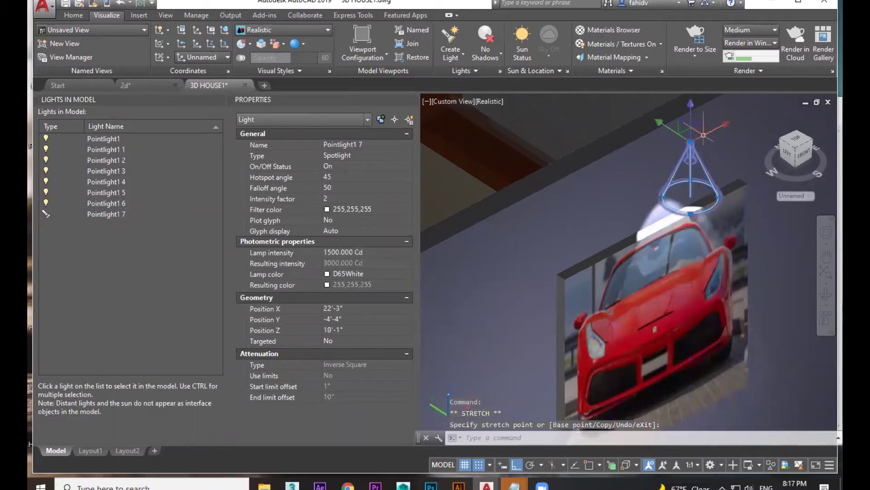
pyautogui.click(660, 123)
pyautogui.click(707, 151)
pyautogui.keyDown('shift'); pyautogui.moveTo(720, 249); pyautogui.dragTo(672, 215, button='middle'); pyautogui.keyUp('shift')
pyautogui.press('Escape')
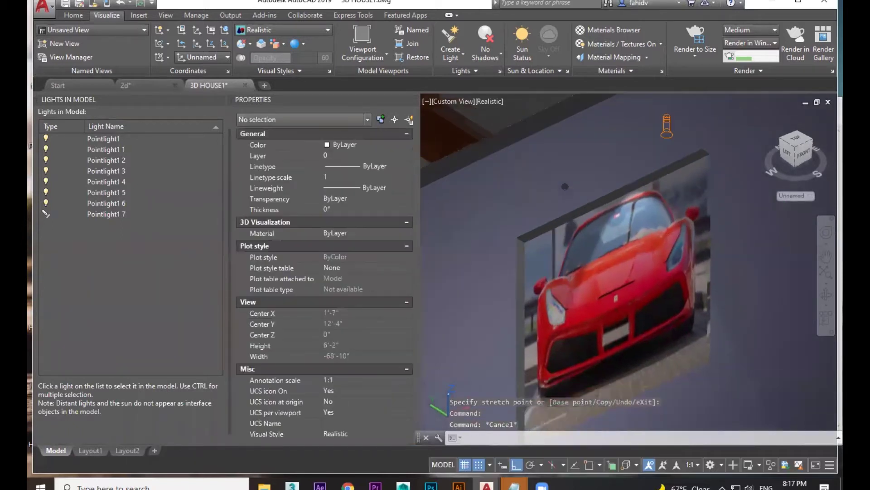
# Widen the outer cone of the spotlight above the car picture to a falloff angle of about 87
pyautogui.click(671, 122)
pyautogui.keyDown('shift'); pyautogui.moveTo(661, 253); pyautogui.dragTo(694, 260, button='middle'); pyautogui.keyUp('shift')
pyautogui.moveTo(709, 220); pyautogui.dragTo(488, 271, button='middle')
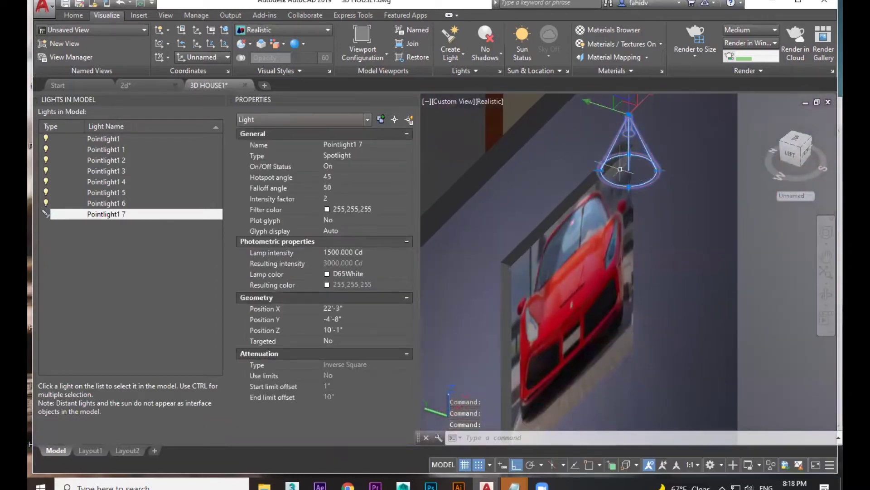
pyautogui.click(659, 170)
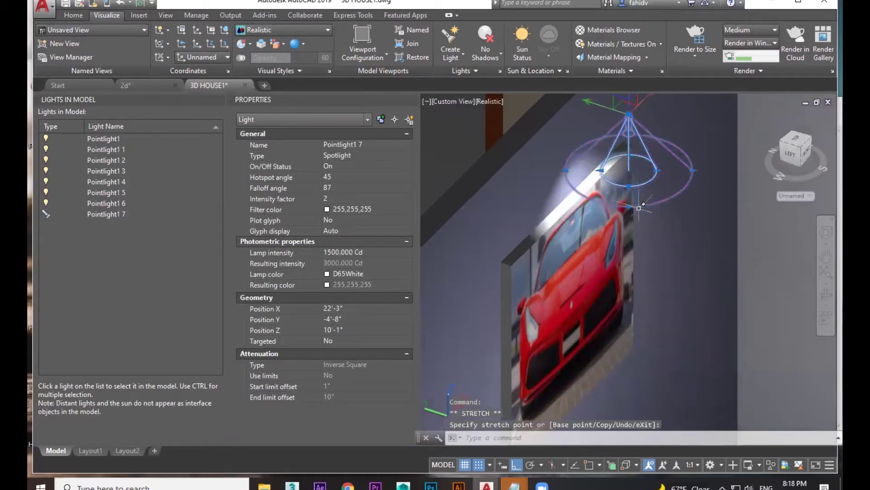
# Reshape the spotlight's inner cone, narrowing it to a hotspot angle of about 19 and widening it to about 60
pyautogui.click(601, 171)
pyautogui.click(620, 172)
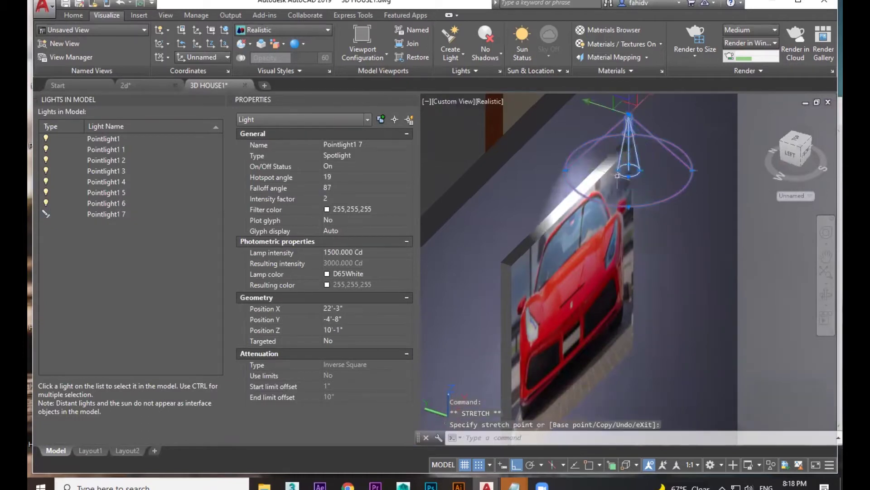
pyautogui.click(619, 171)
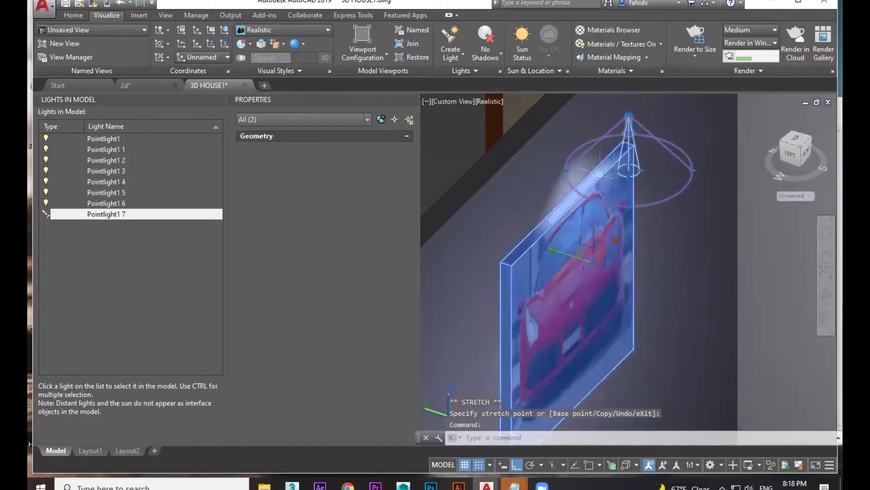
pyautogui.press('Escape')
pyautogui.click(44, 211)
pyautogui.click(618, 170)
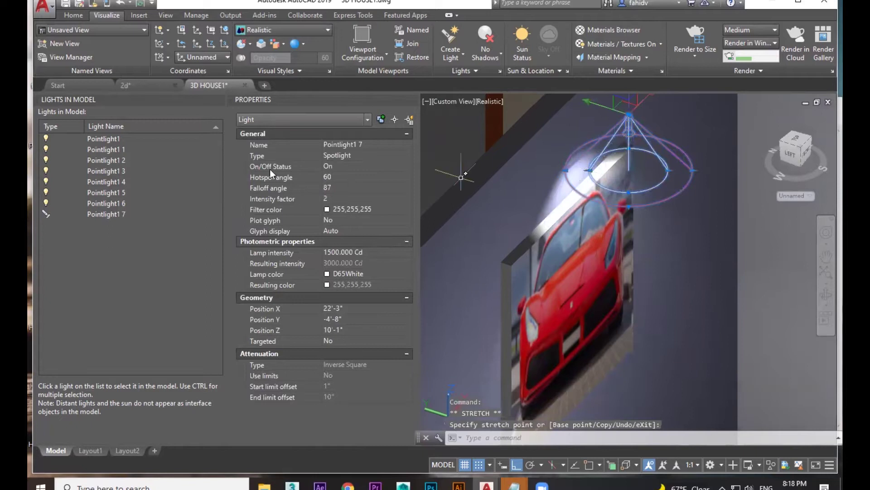
# Set the falloff angle of the spotlight above the car picture to 60
pyautogui.click(334, 178)
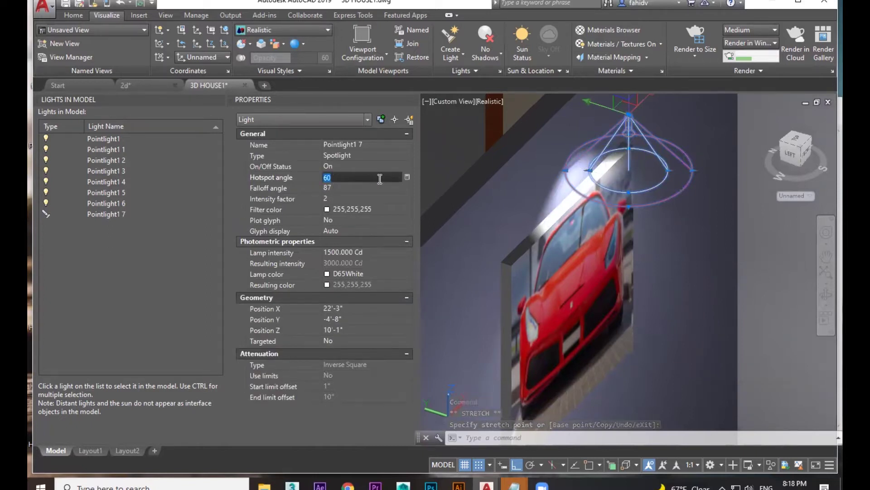
pyautogui.click(363, 187)
pyautogui.moveTo(675, 221); pyautogui.dragTo(668, 258, button='middle')
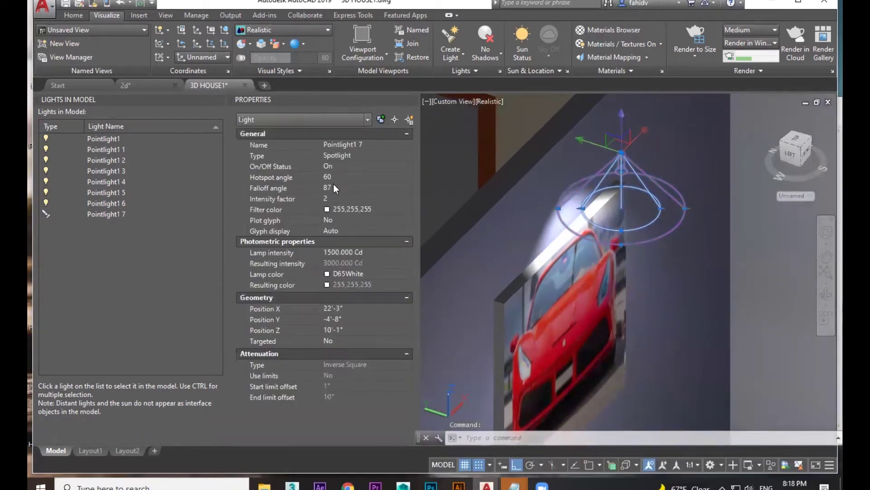
pyautogui.click(335, 187)
pyautogui.write('60')
pyautogui.click(343, 177)
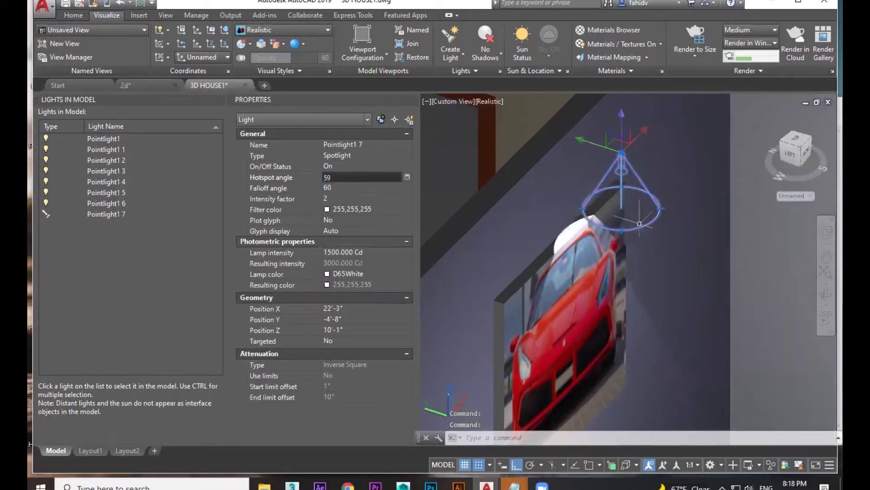
# Set the spotlight's falloff angle to 80 and its hotspot angle to 20
pyautogui.click(340, 187)
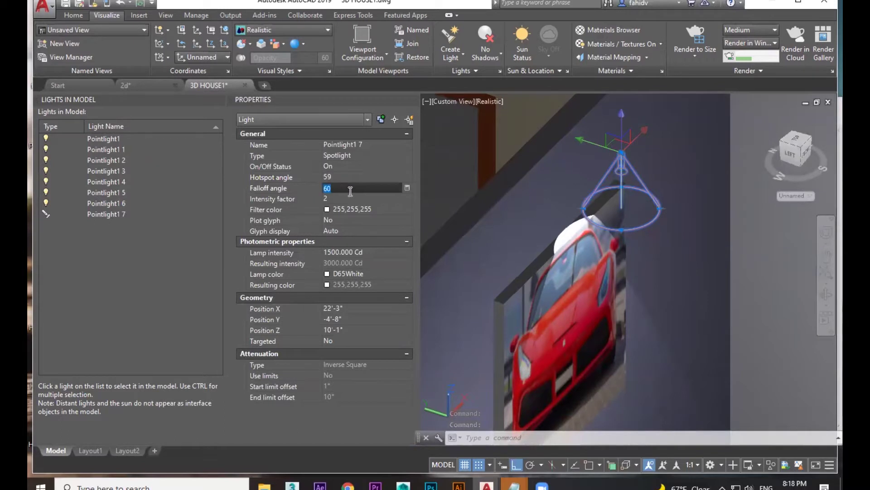
pyautogui.write('80')
pyautogui.click(348, 177)
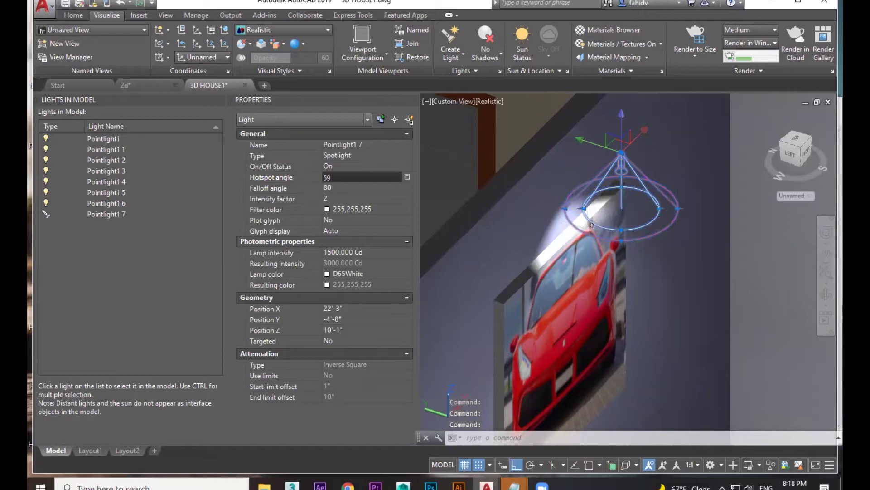
pyautogui.click(346, 188)
pyautogui.click(336, 177)
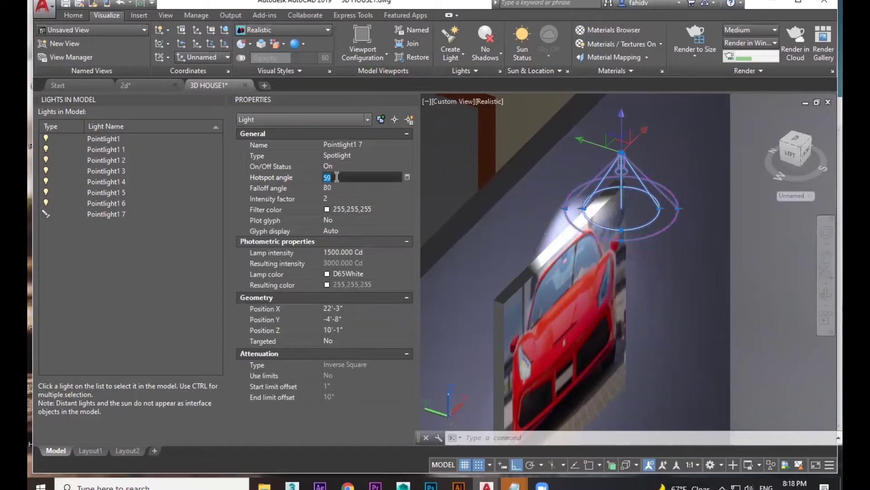
pyautogui.write('20')
pyautogui.click(360, 199)
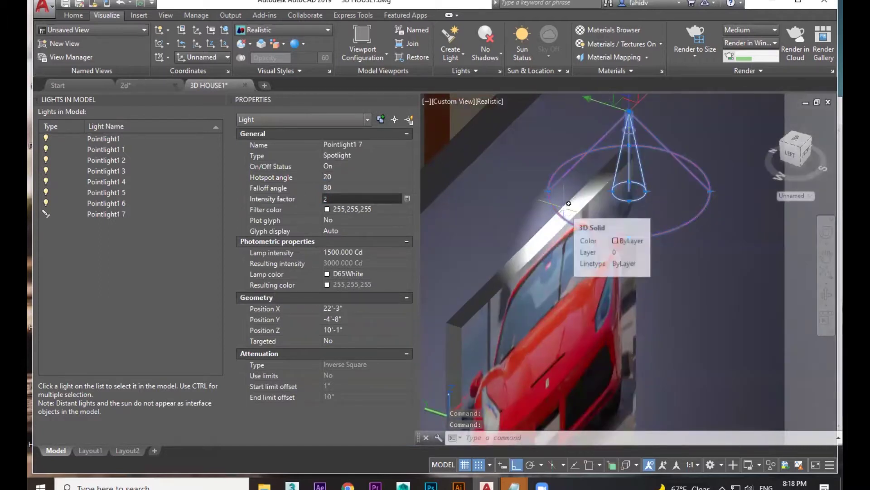
# Test-render the wall with the car picture at the Medium preset, then close the render window
pyautogui.scroll(-4, 672, 276)
pyautogui.keyDown('shift'); pyautogui.moveTo(672, 277); pyautogui.dragTo(572, 273, button='middle'); pyautogui.keyUp('shift')
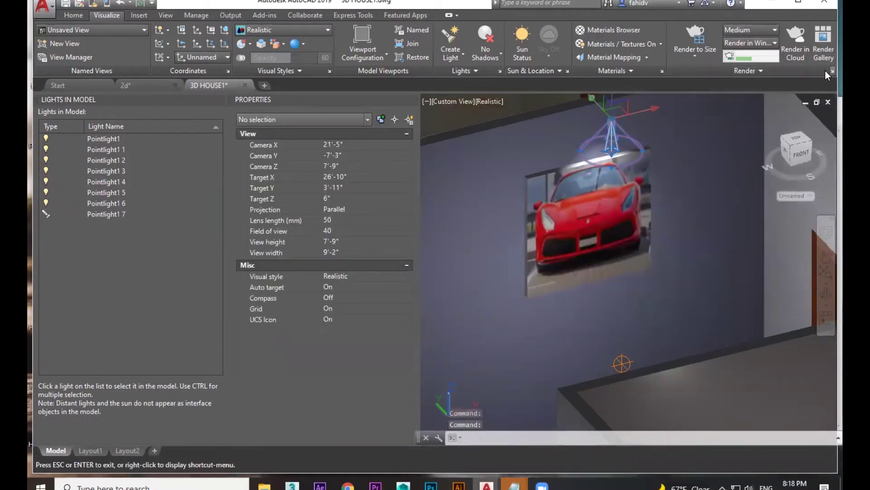
pyautogui.click(831, 71)
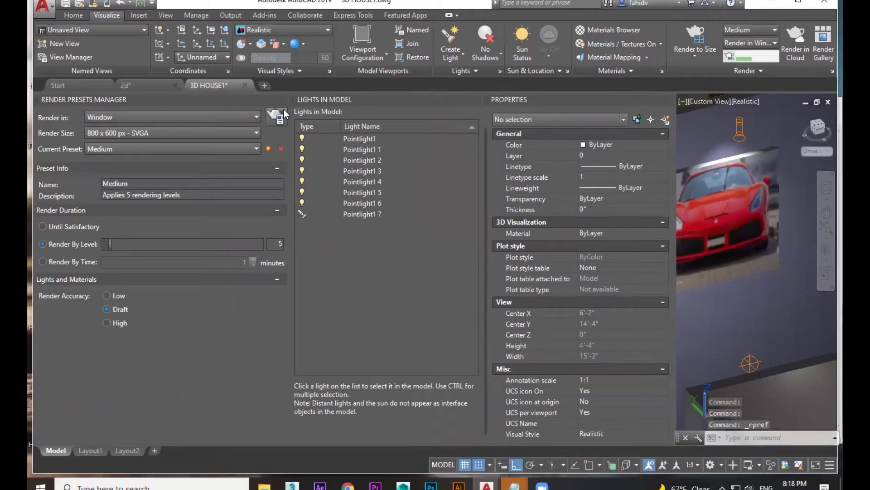
pyautogui.click(276, 117)
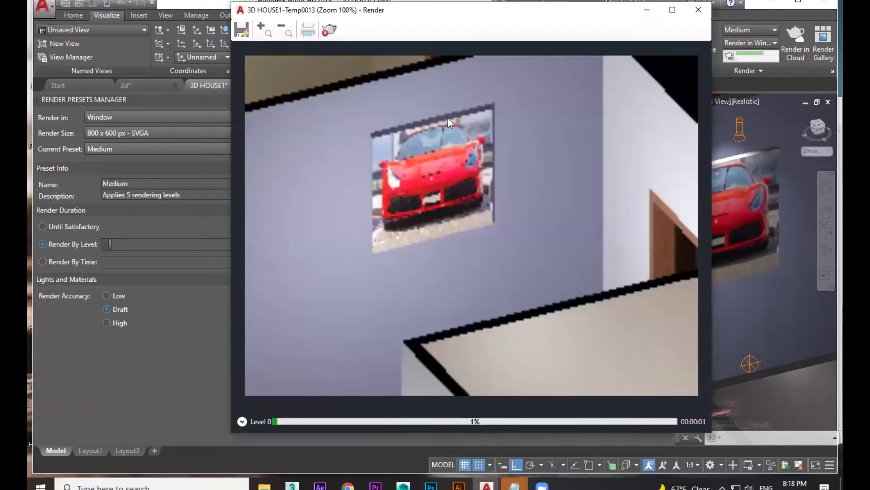
pyautogui.click(698, 10)
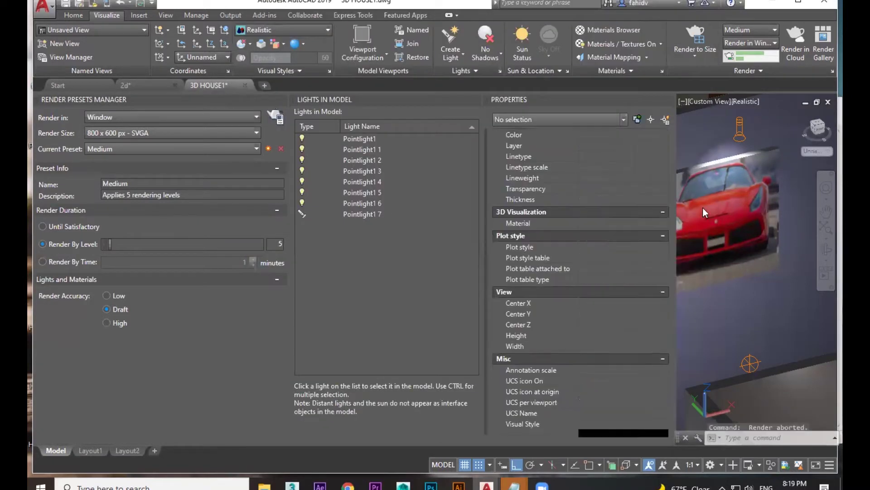
# Move the point light in front of the car picture, Pointlight1 2, out of the room to a Y position of -41'
pyautogui.scroll(-2, 774, 306)
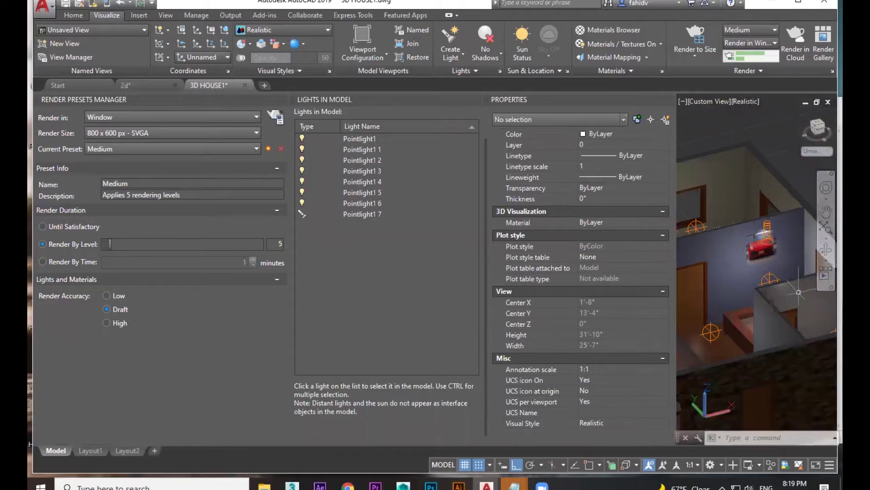
pyautogui.click(770, 280)
pyautogui.scroll(-2, 770, 280)
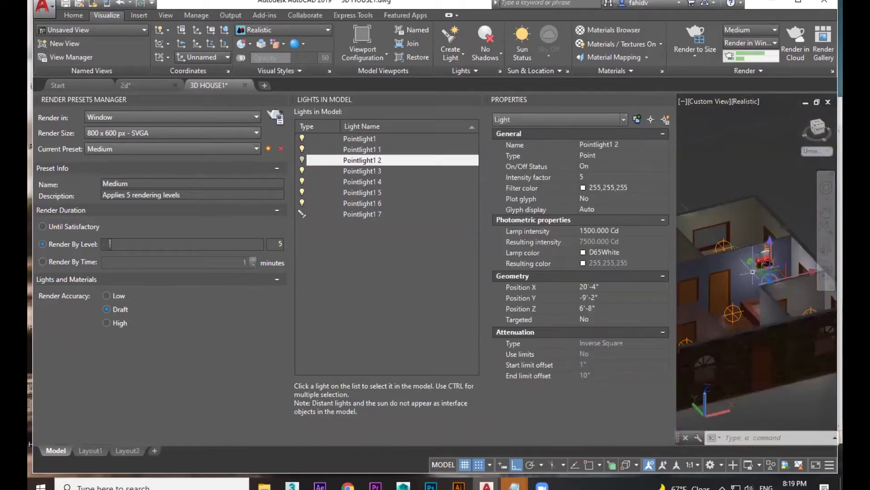
pyautogui.click(769, 281)
pyautogui.press('Escape')
pyautogui.press('Escape')
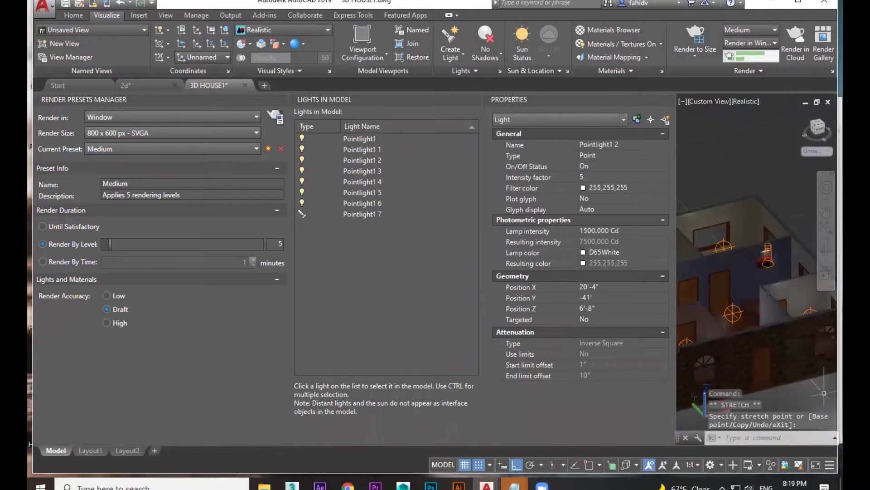
# Render a wider view of the car picture and its neighbouring rooms, then close the render window
pyautogui.scroll(3, 786, 275)
pyautogui.moveTo(753, 240); pyautogui.dragTo(809, 346, button='middle')
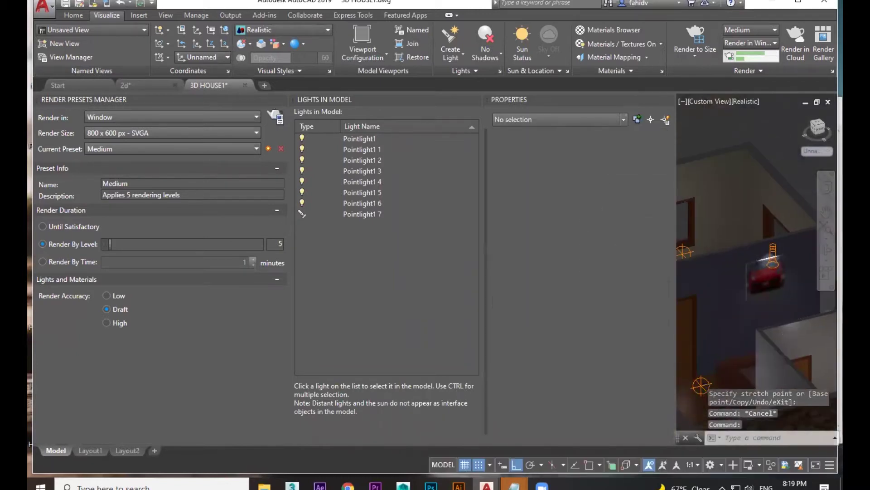
pyautogui.scroll(3, 808, 346)
pyautogui.click(281, 112)
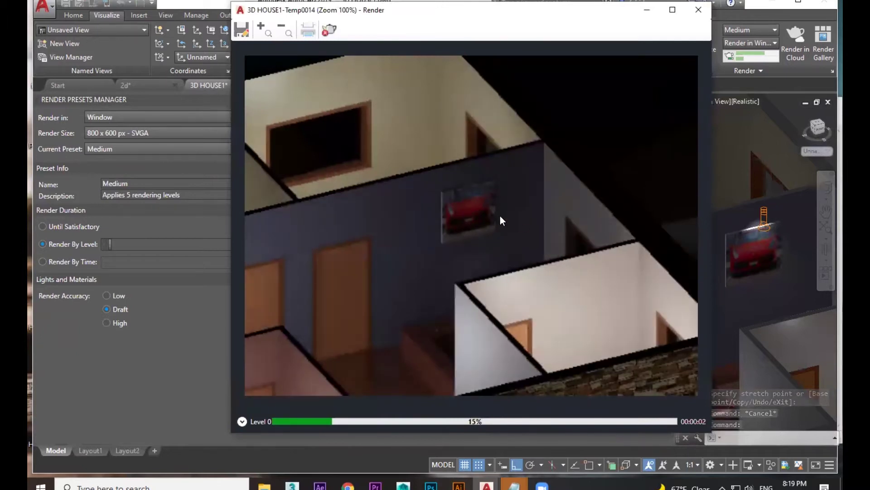
pyautogui.click(699, 10)
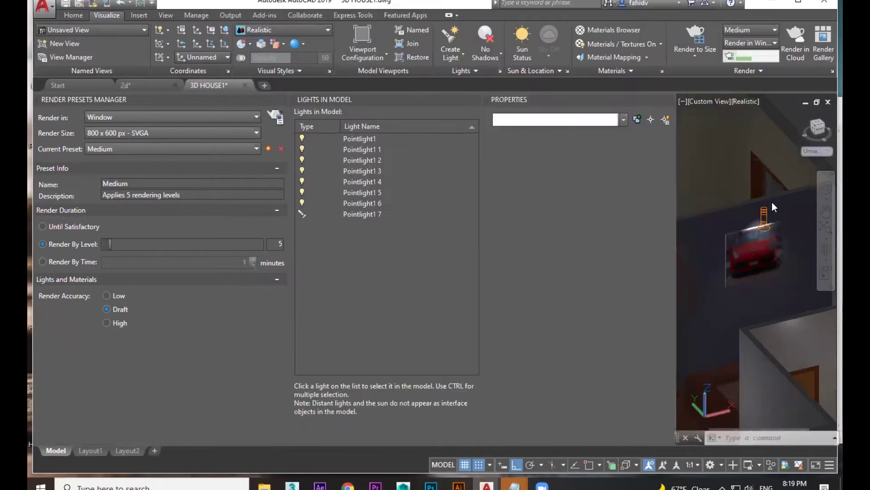
# Set the intensity factor of the car picture's spotlight, Pointlight1 7, to 10
pyautogui.click(370, 215)
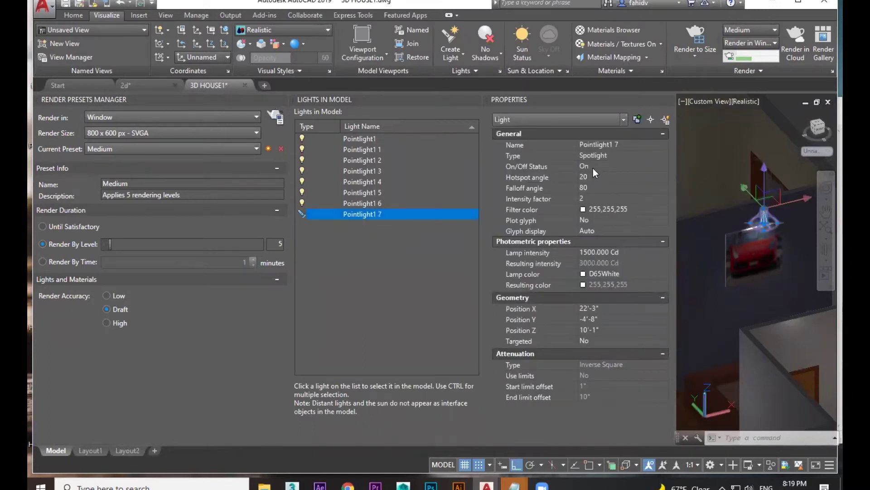
pyautogui.click(593, 198)
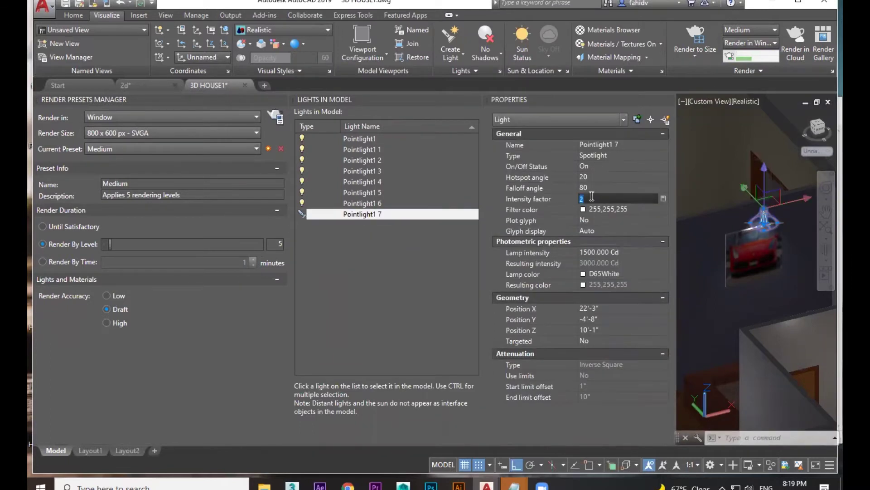
pyautogui.click(595, 178)
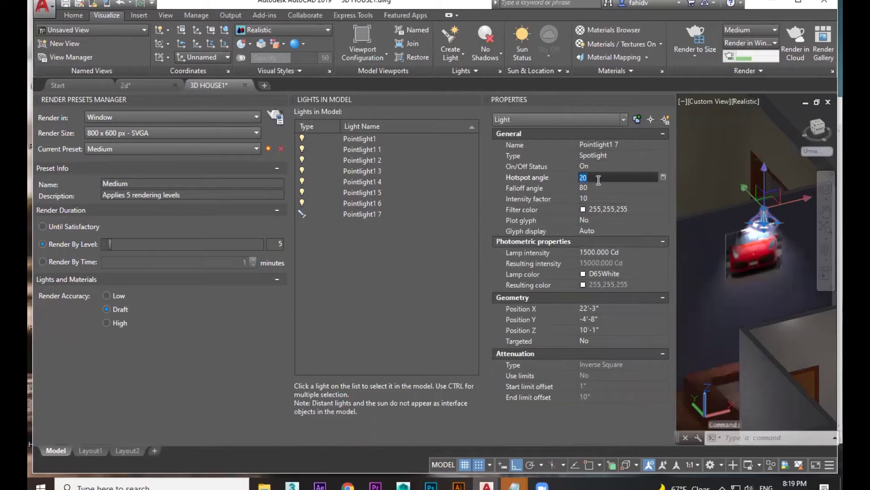
# Render the rooms again to check the brighter spotlight on the car picture, then close the render window
pyautogui.click(273, 114)
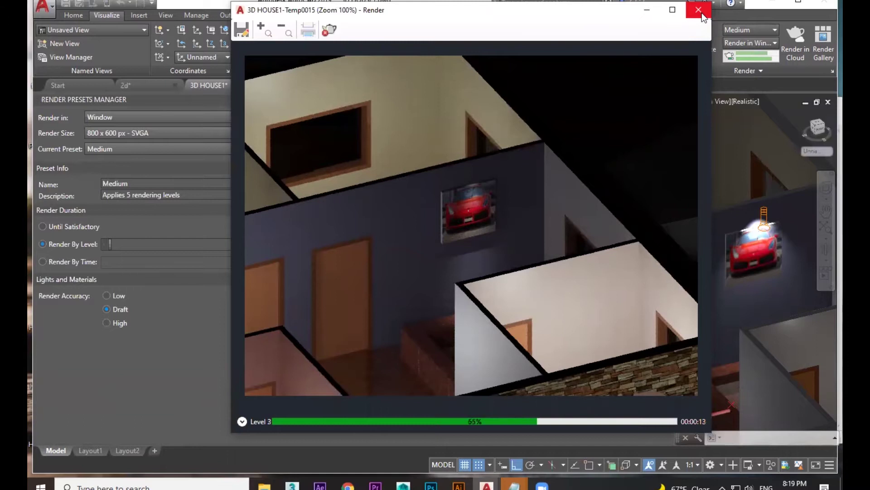
pyautogui.click(701, 13)
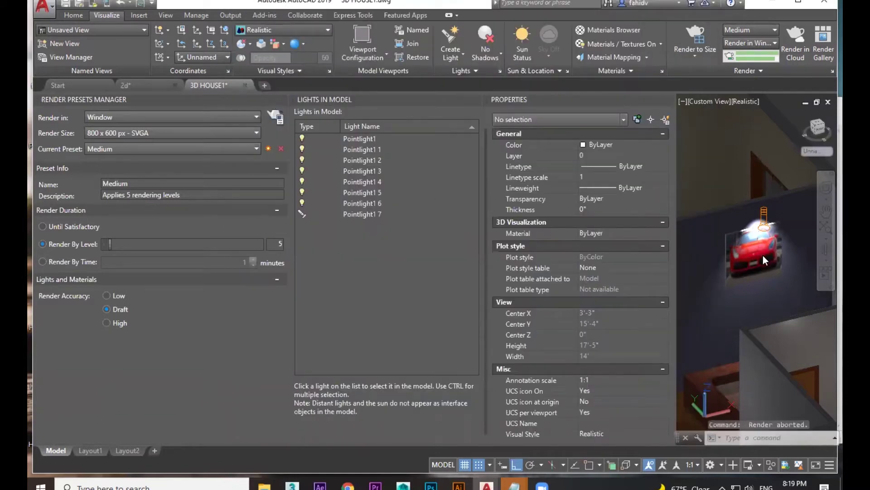
pyautogui.scroll(-2, 763, 254)
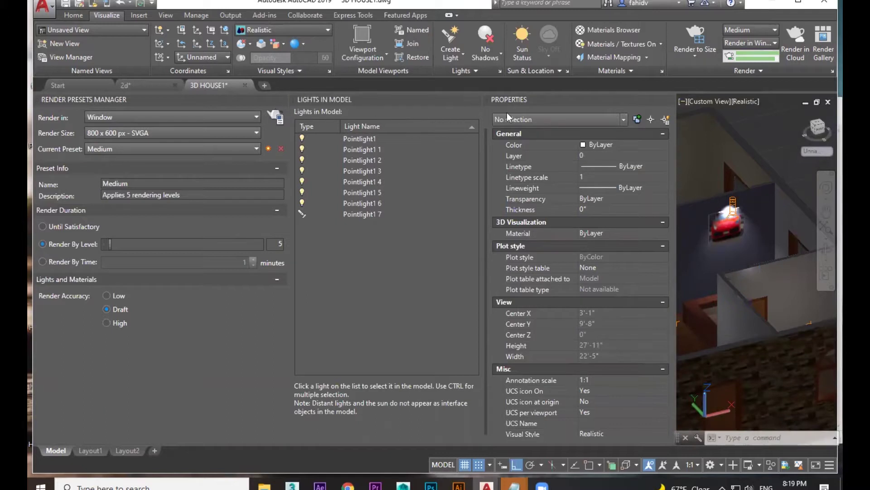
# Close the lights list, the object properties and the render presets manager to enlarge the view of the house
pyautogui.click(475, 99)
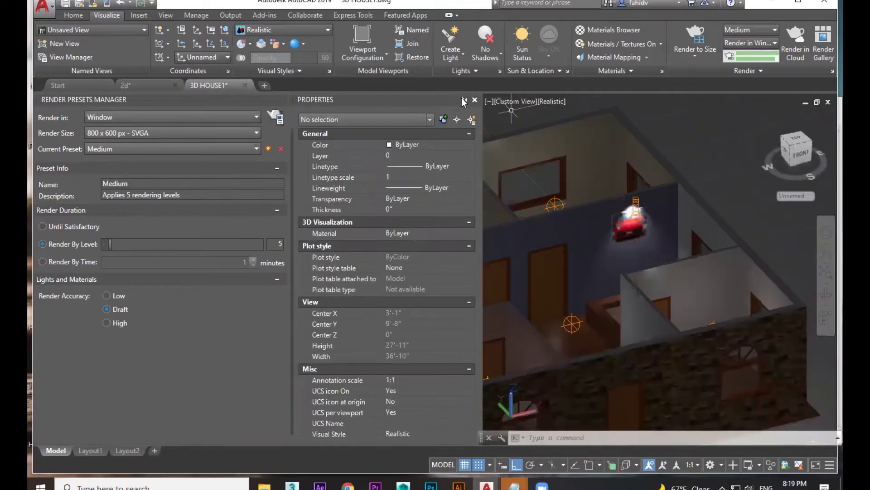
pyautogui.click(475, 100)
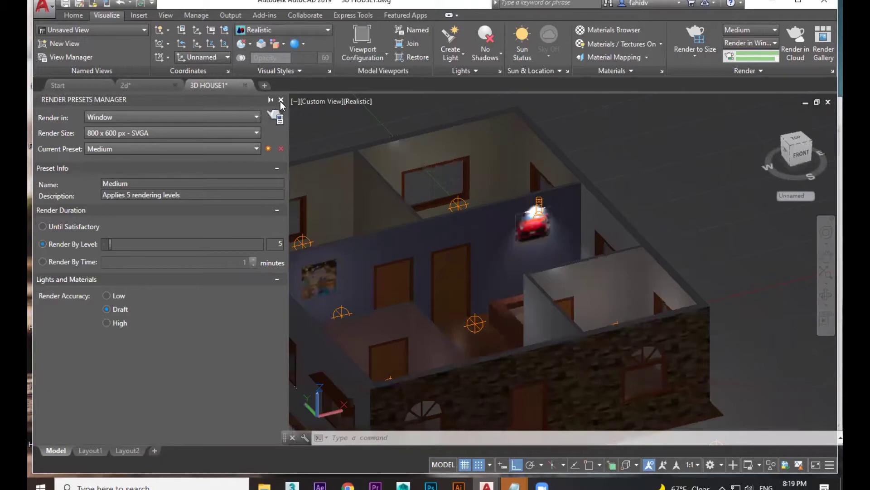
pyautogui.click(283, 100)
pyautogui.moveTo(428, 317); pyautogui.dragTo(474, 307, button='middle')
pyautogui.moveTo(381, 305); pyautogui.dragTo(546, 292, button='middle')
pyautogui.press('Escape')
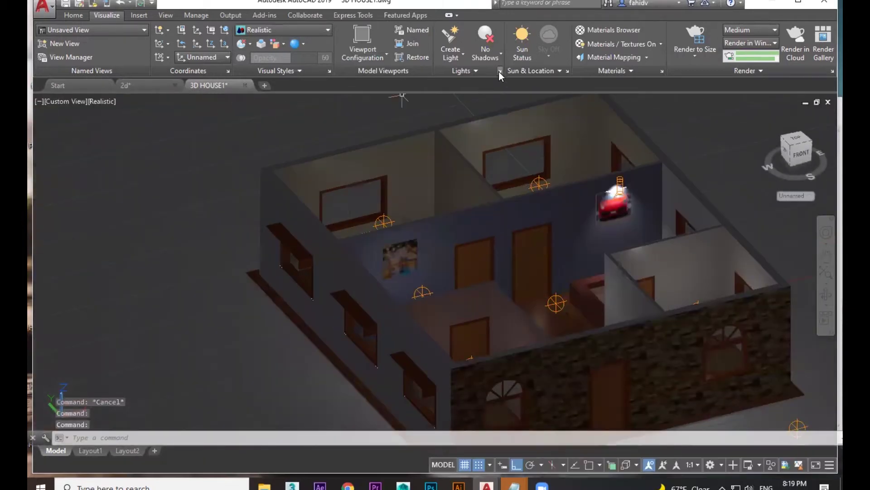
# Copy the point light Pointlight1 5 onto the landscape picture hanging on the blue wall
pyautogui.click(500, 70)
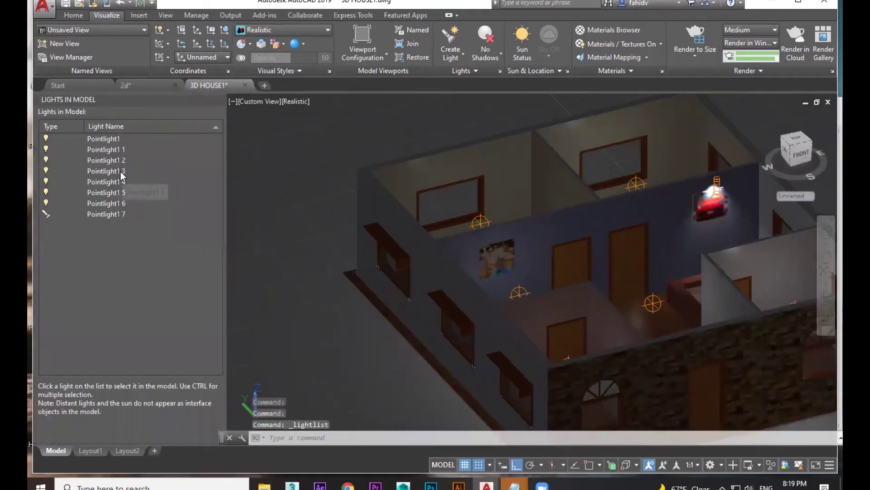
pyautogui.click(113, 192)
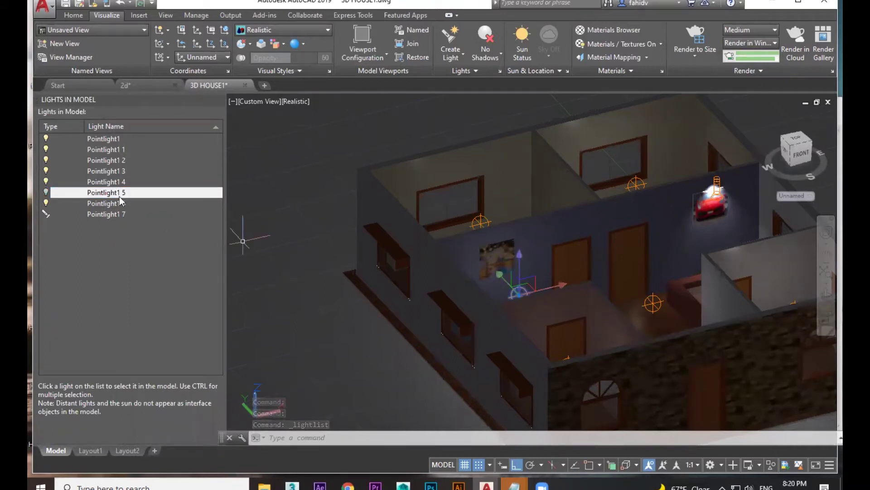
pyautogui.keyDown('shift'); pyautogui.moveTo(592, 352); pyautogui.dragTo(612, 348, button='middle'); pyautogui.keyUp('shift')
pyautogui.write('co')
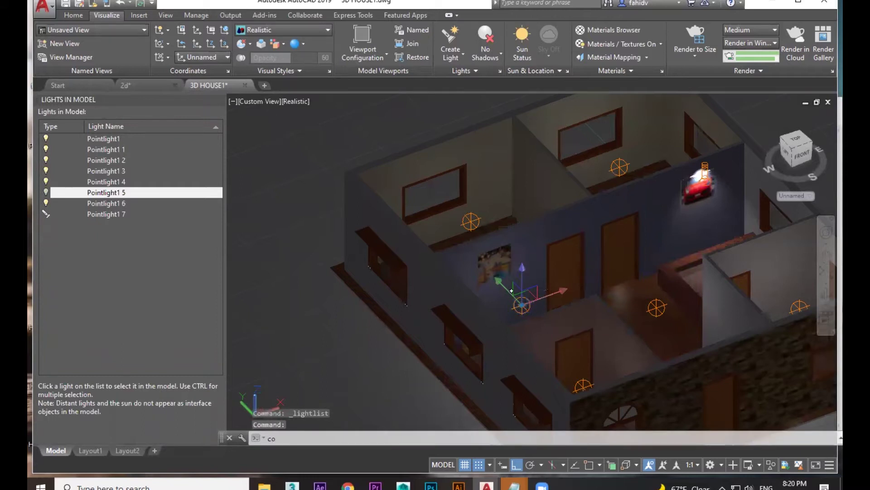
pyautogui.press('Return')
pyautogui.click(521, 304)
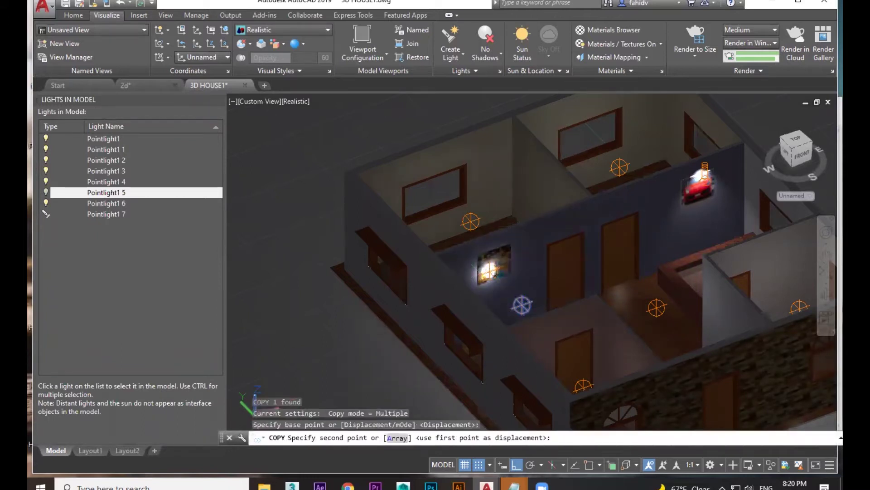
pyautogui.click(488, 271)
pyautogui.scroll(2, 568, 309)
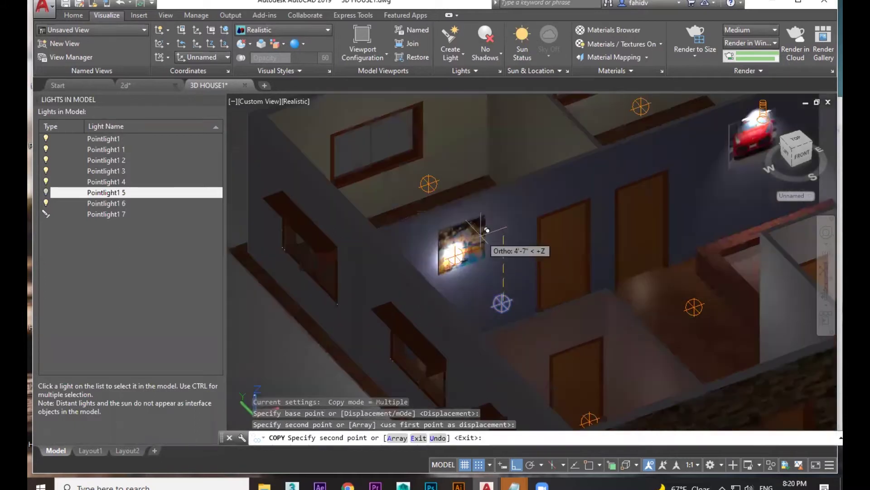
pyautogui.press('Escape')
# Move the landscape picture along the blue wall to sit beside the red car picture
pyautogui.click(481, 235)
pyautogui.click(500, 231)
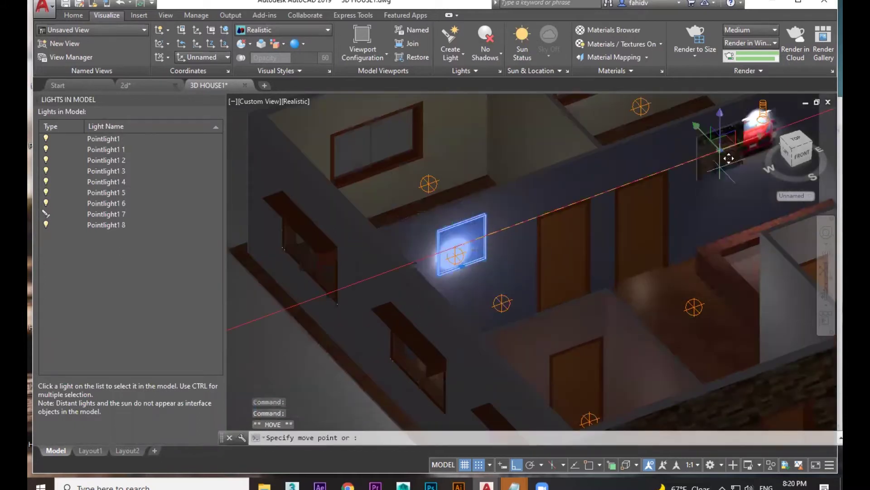
pyautogui.click(702, 165)
pyautogui.press('Escape')
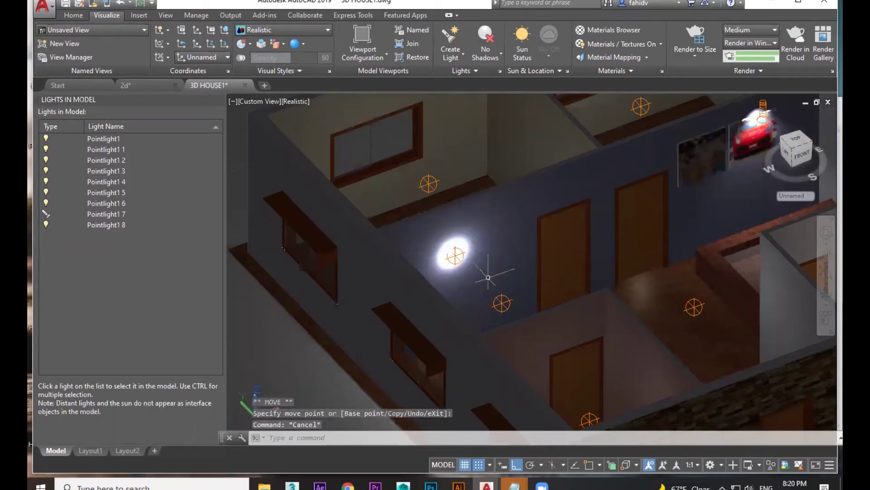
# Raise the copied light, Pointlight1 8, vertically to near the top of the blue wall
pyautogui.scroll(2, 489, 277)
pyautogui.click(106, 224)
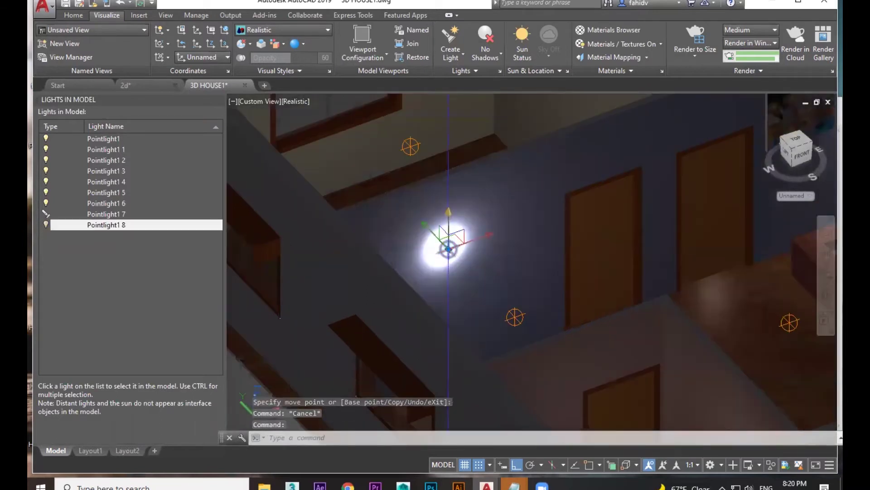
pyautogui.click(449, 249)
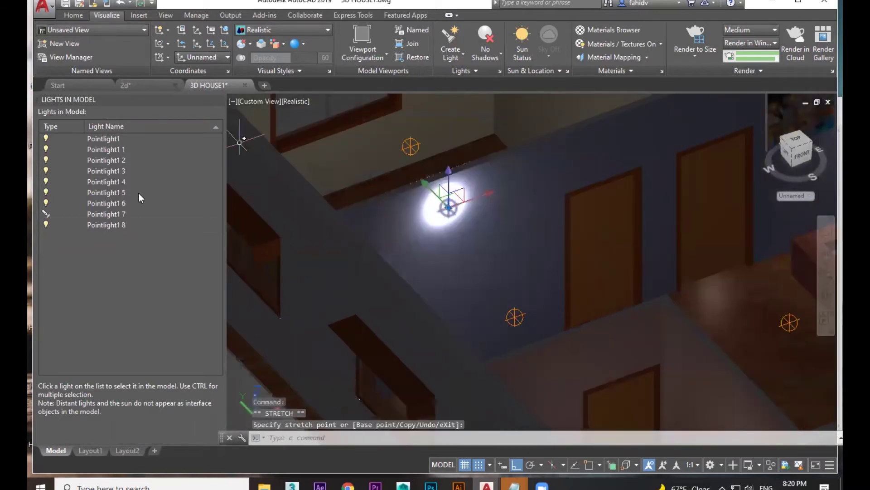
# Change the light type of Pointlight1 8 from Point to Web
pyautogui.click(104, 223)
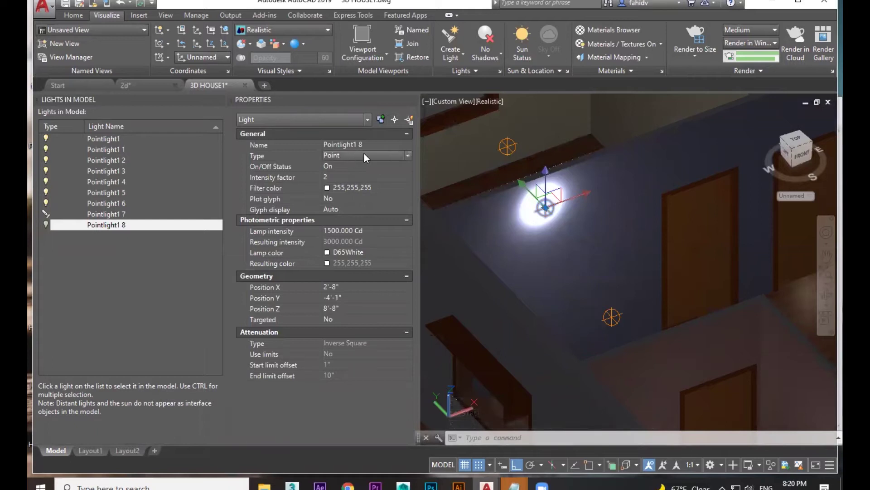
pyautogui.click(364, 153)
pyautogui.click(346, 185)
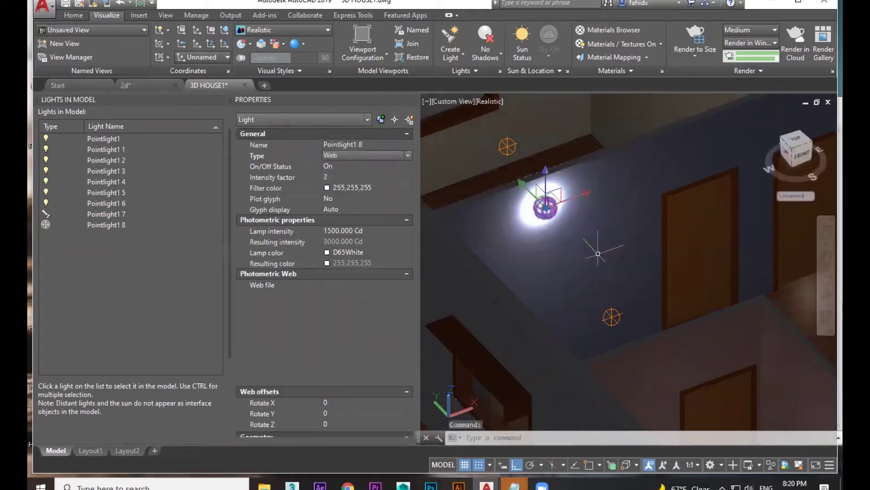
# Render the blue wall with the Medium preset to check the web light, then close the render window
pyautogui.click(827, 72)
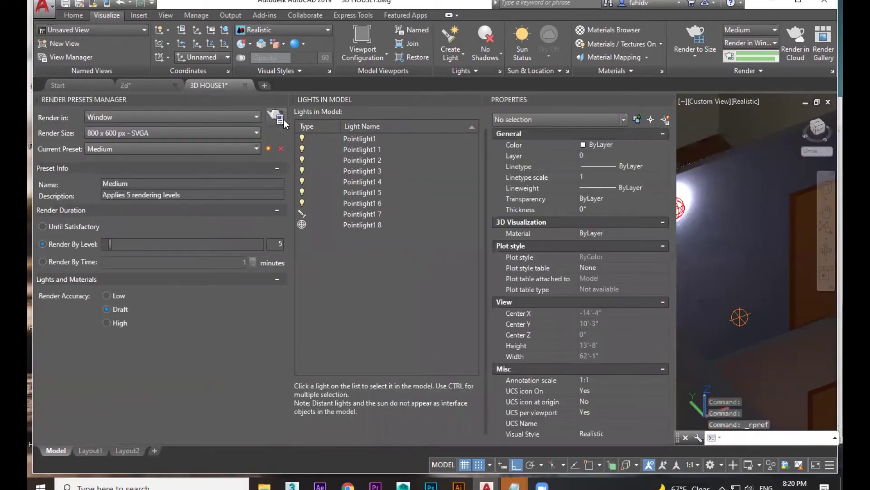
pyautogui.click(275, 117)
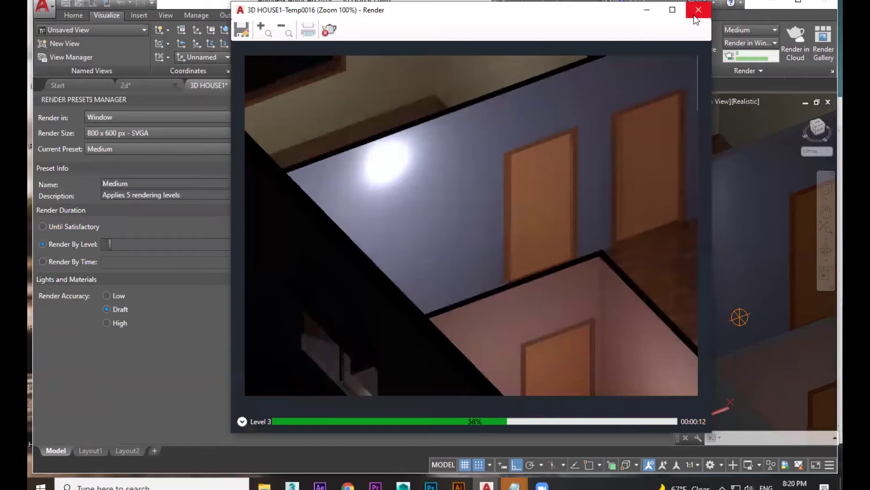
pyautogui.click(694, 17)
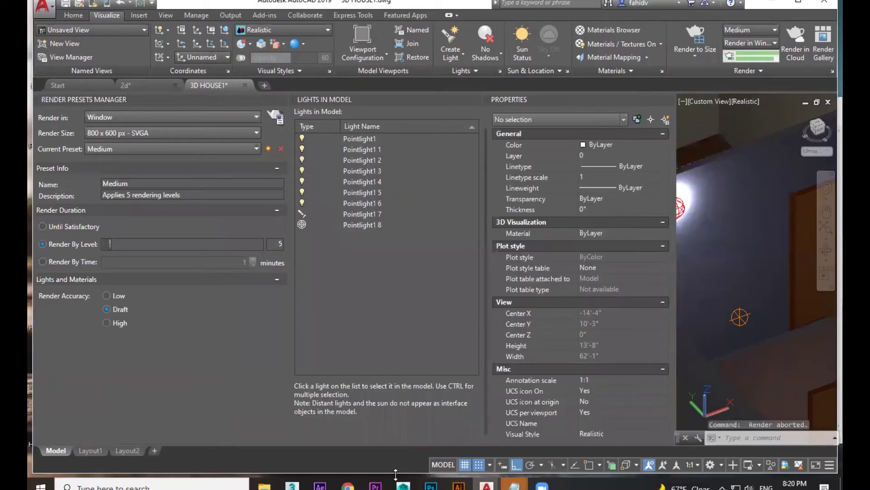
# Switch to the Chrome browser and search Google Images for "ies light" in a new tab
pyautogui.click(348, 485)
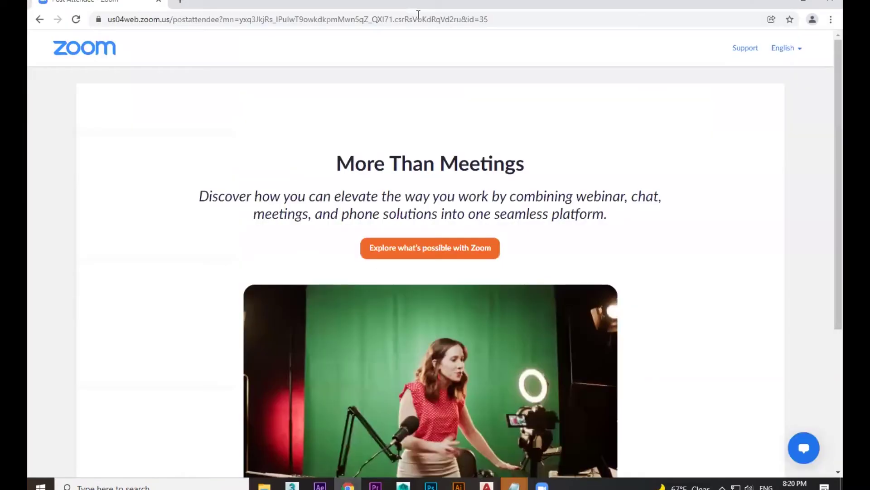
pyautogui.click(180, 3)
pyautogui.write('ies ')
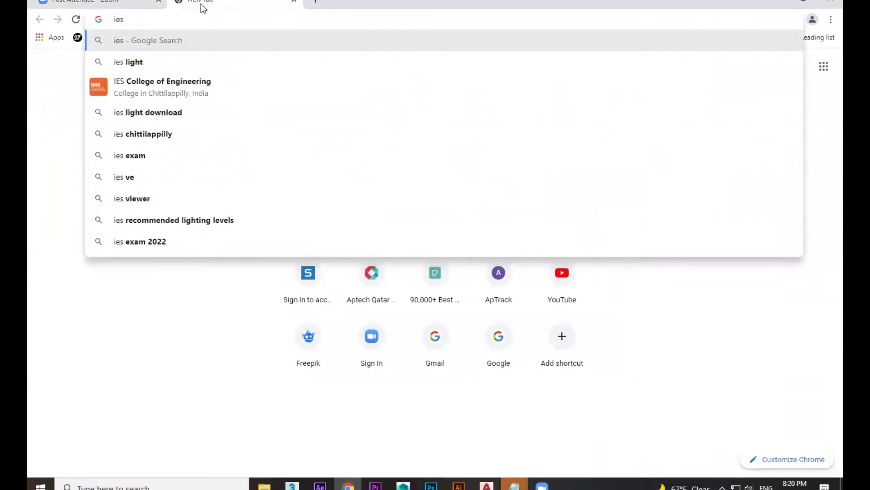
pyautogui.write('li')
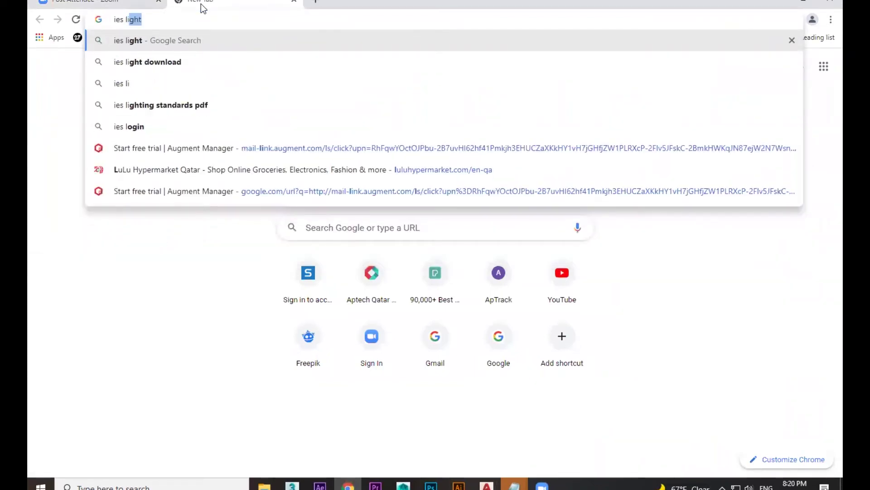
pyautogui.press('Return')
pyautogui.click(192, 90)
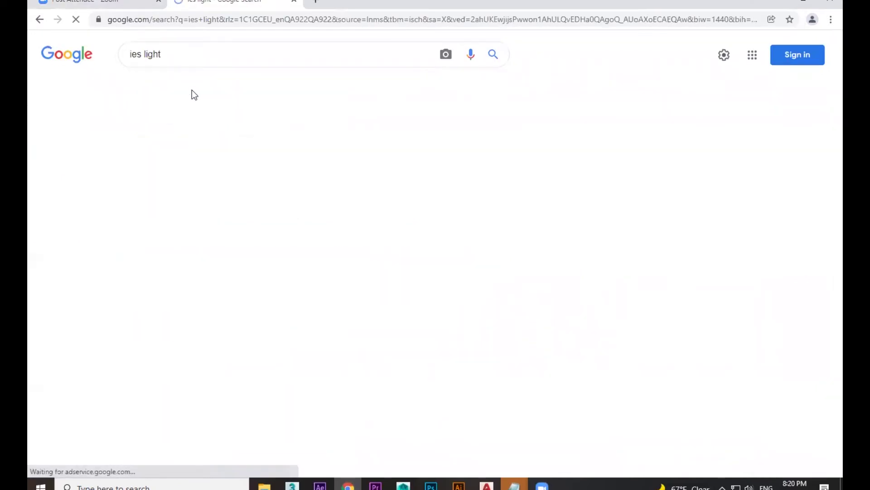
# Examine the image results for the different IES light patterns and their beam shapes
pyautogui.scroll(-2, 645, 210)
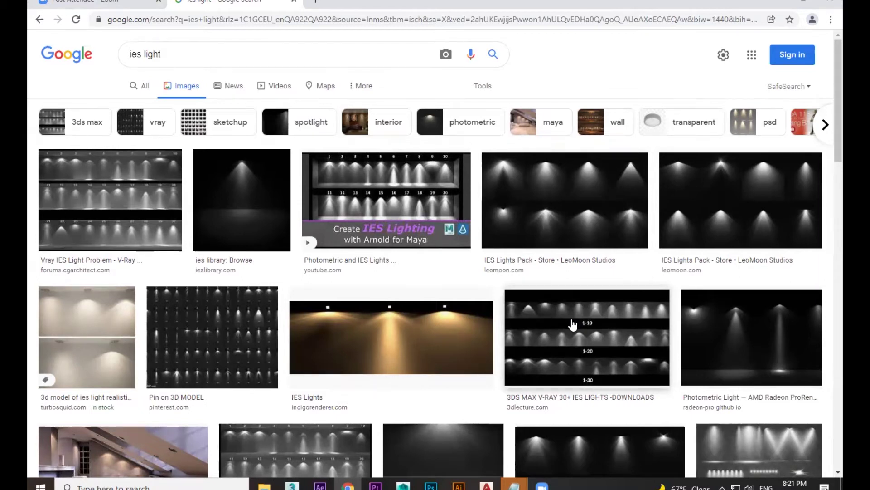
pyautogui.scroll(-3, 609, 387)
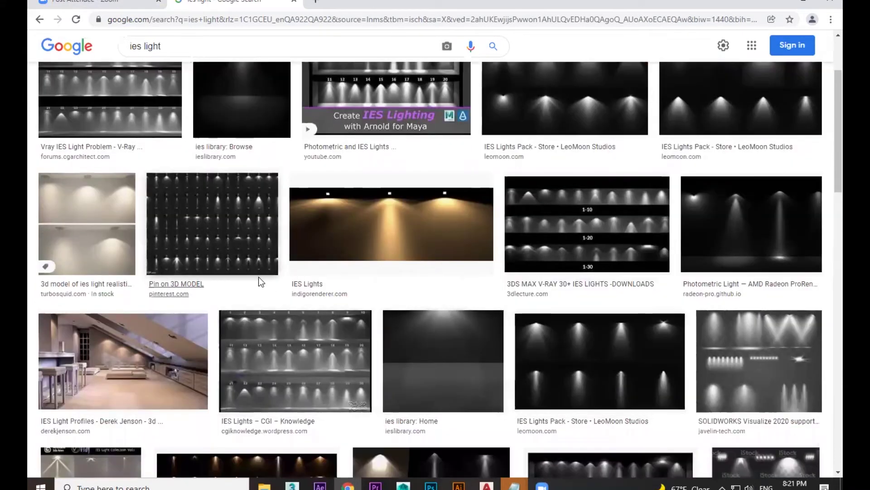
pyautogui.scroll(1, 247, 276)
pyautogui.scroll(-10, 231, 267)
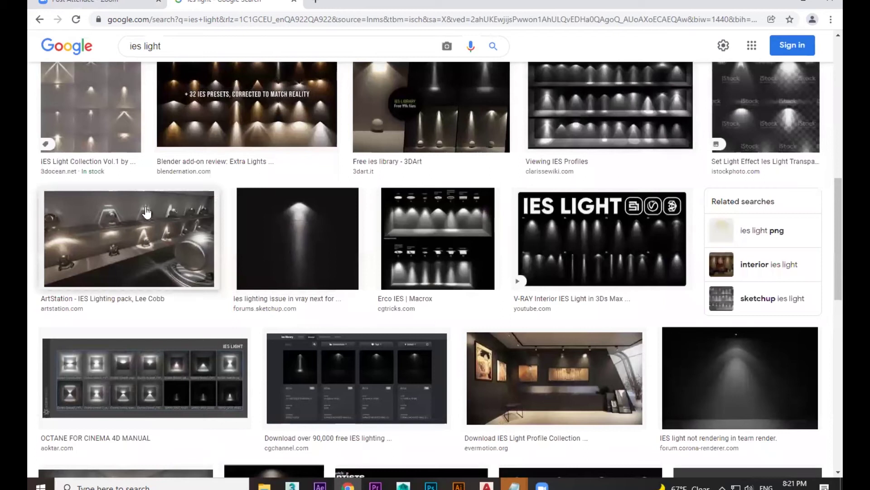
pyautogui.scroll(-2, 208, 281)
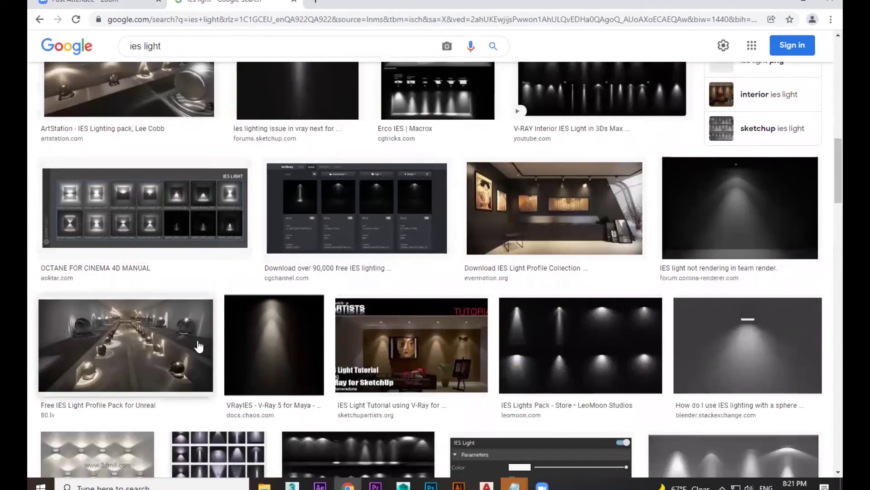
pyautogui.scroll(-3, 182, 290)
pyautogui.scroll(10, 229, 292)
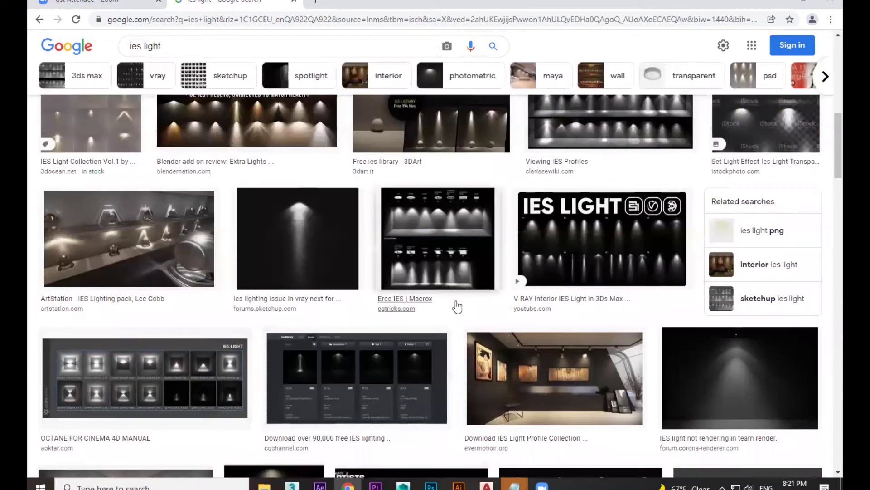
# Extend the search to "ies light free download" and show all web results instead of images
pyautogui.click(169, 55)
pyautogui.write('free downlao')
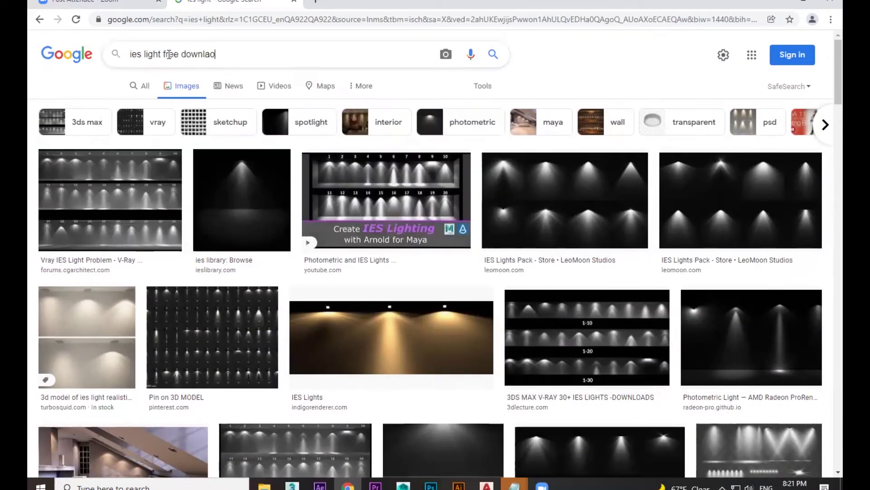
pyautogui.write('ld')
pyautogui.press('Return')
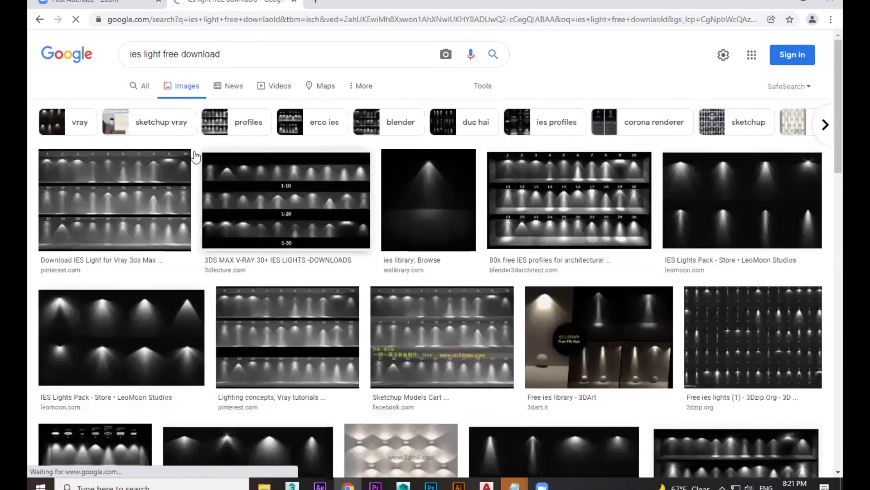
pyautogui.click(136, 86)
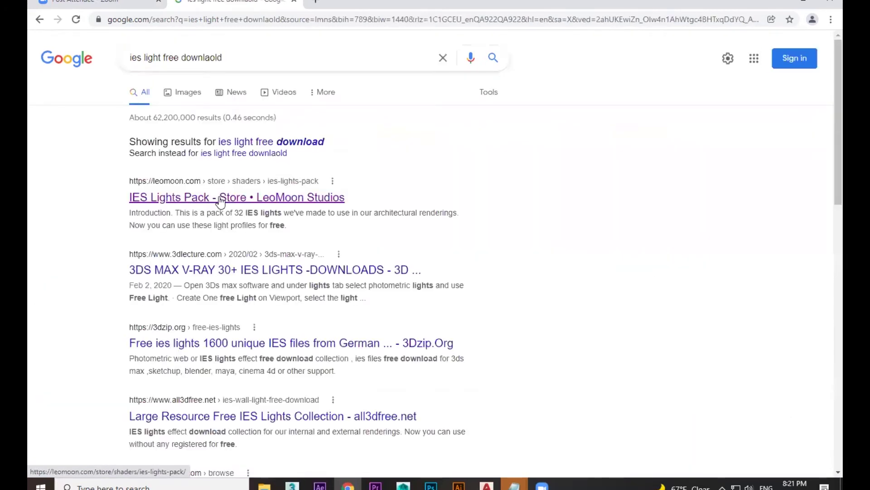
# Download the free IES Lights Pack from the LeoMoon Studios page and show the zip file in its folder
pyautogui.click(303, 198)
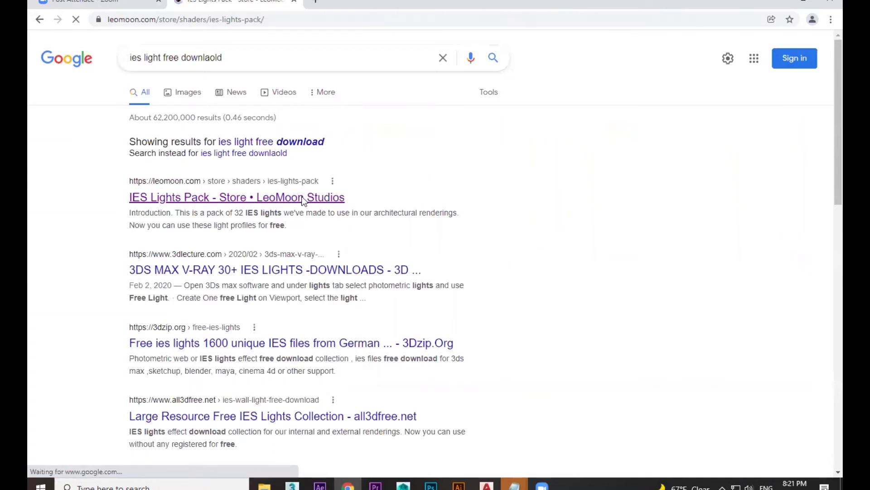
pyautogui.scroll(-10, 466, 290)
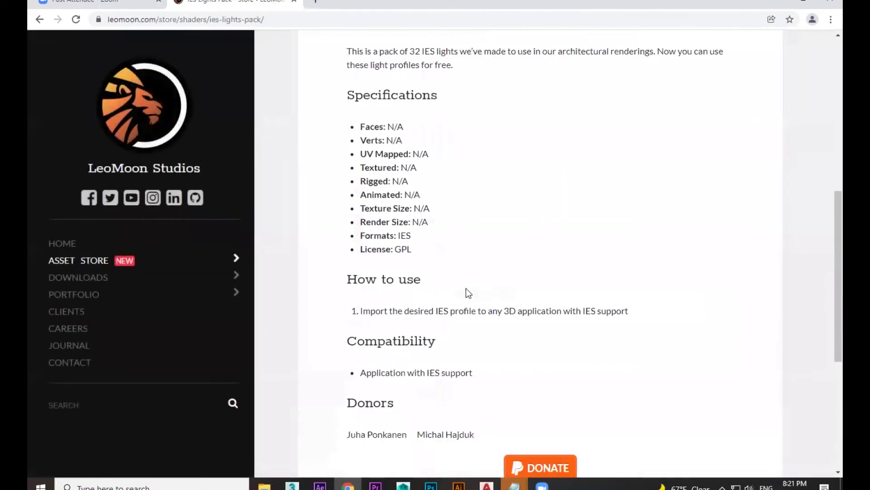
pyautogui.click(561, 298)
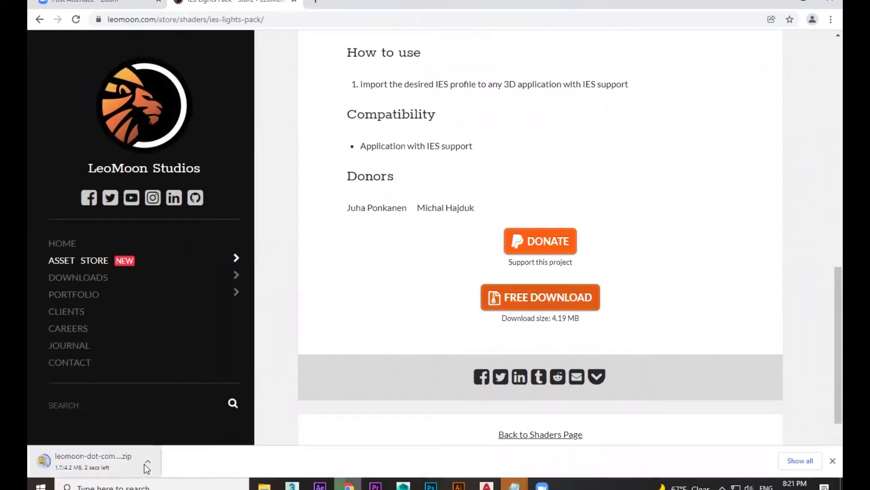
pyautogui.click(149, 463)
pyautogui.click(189, 420)
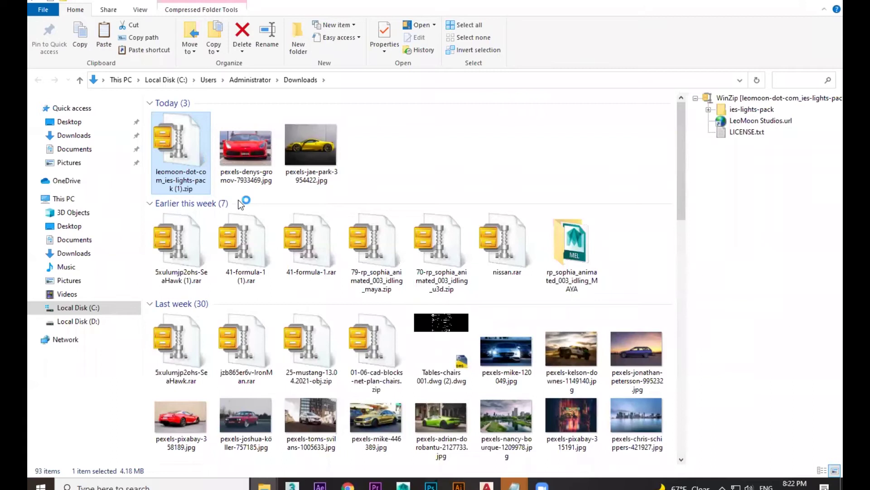
# Extract the leomoon-dot-com_ies-lights-pack (1).zip archive into the Downloads folder, dismiss the WinZip introduction and look for the extracted files
pyautogui.rightClick(194, 159)
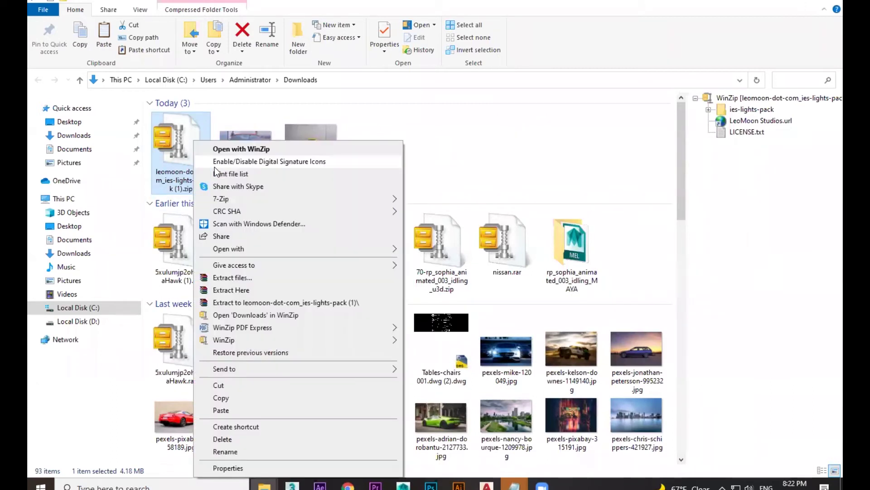
pyautogui.click(241, 290)
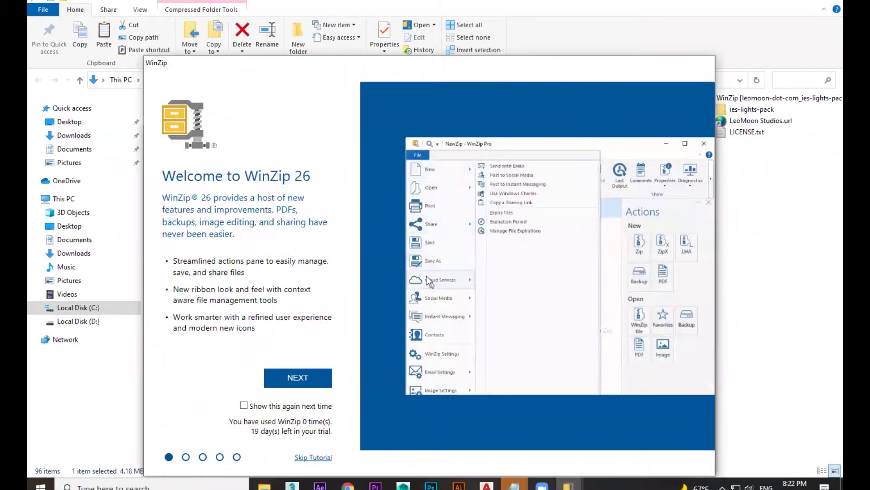
pyautogui.click(307, 383)
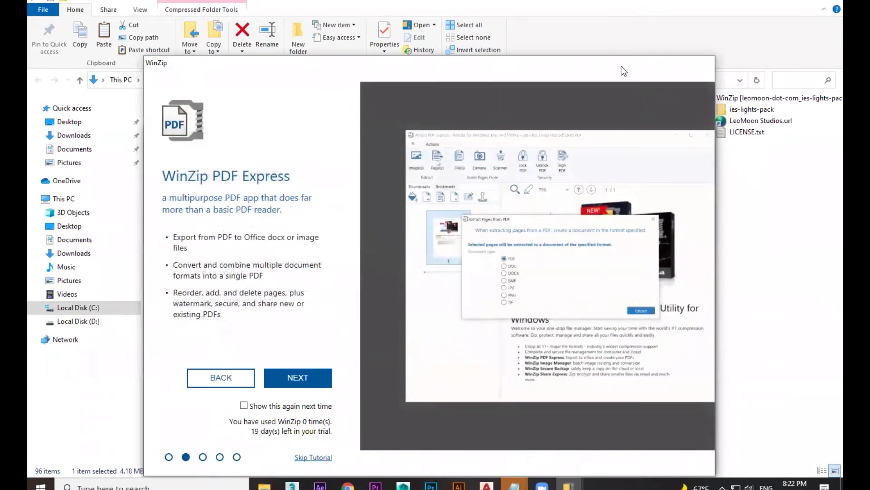
pyautogui.click(284, 44)
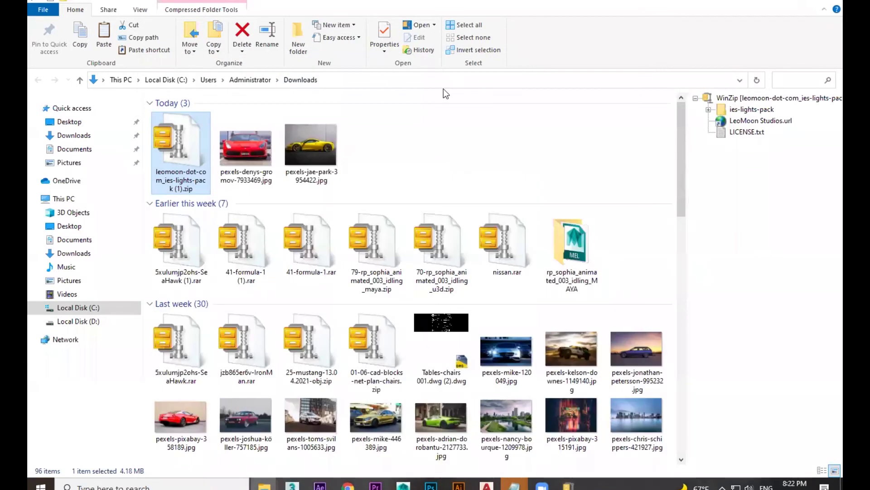
pyautogui.scroll(-10, 513, 227)
pyautogui.scroll(15, 519, 235)
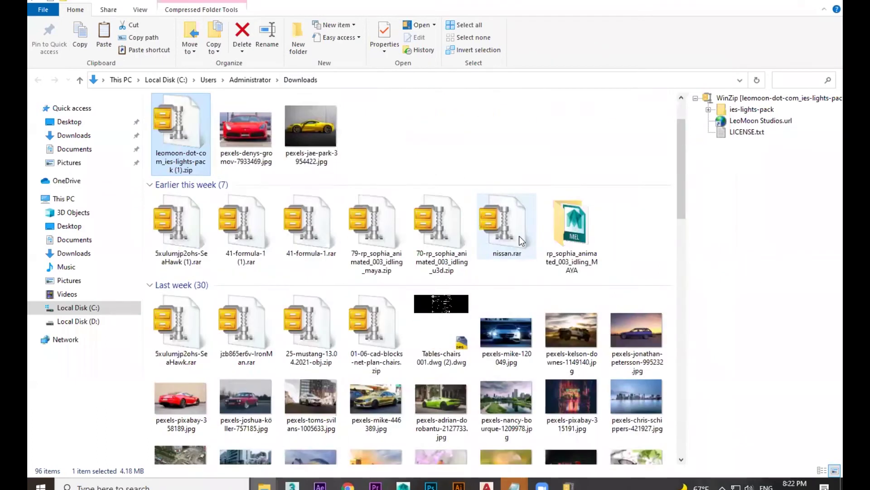
# Find the extracted ies-lights-pack folder in Downloads, open it and display its files as large icons
pyautogui.scroll(-10, 536, 295)
pyautogui.scroll(10, 557, 280)
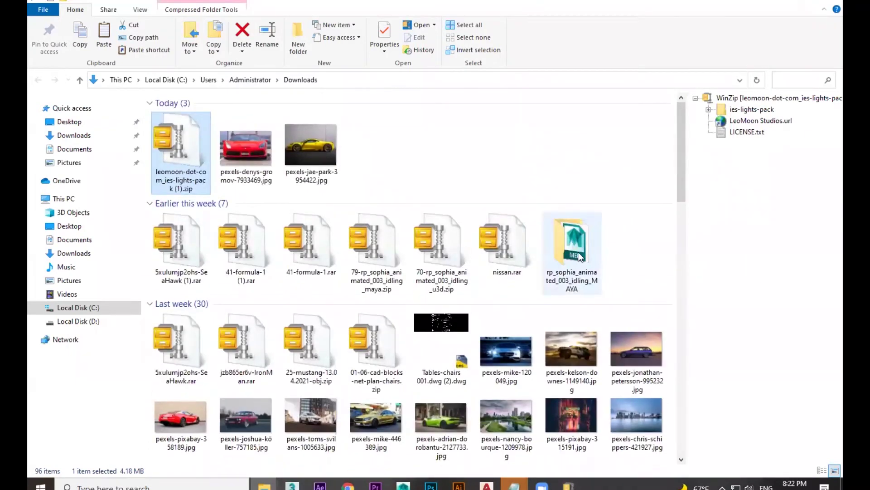
pyautogui.click(572, 254)
pyautogui.scroll(-15, 568, 293)
pyautogui.click(518, 420)
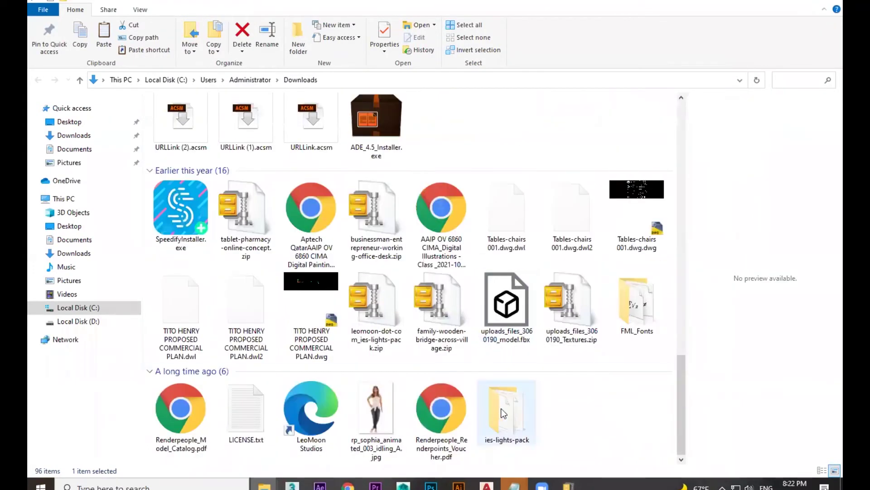
pyautogui.doubleClick(513, 420)
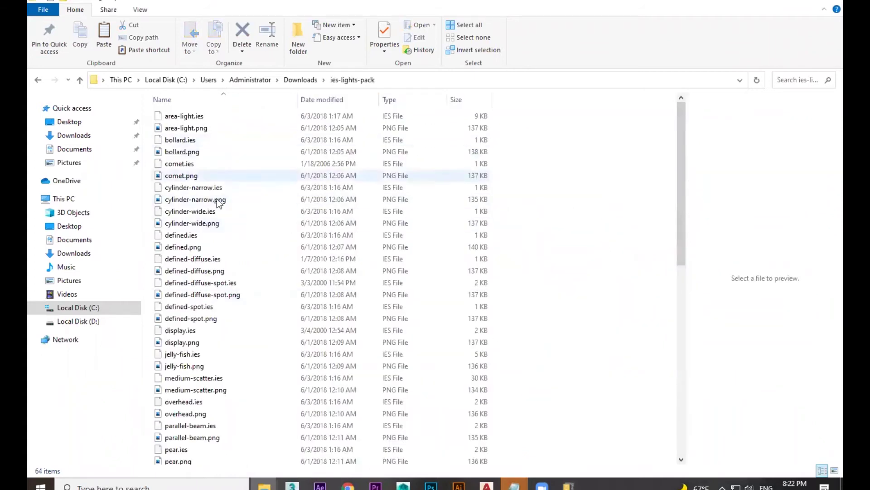
pyautogui.rightClick(576, 151)
pyautogui.moveTo(601, 161)
pyautogui.click(744, 171)
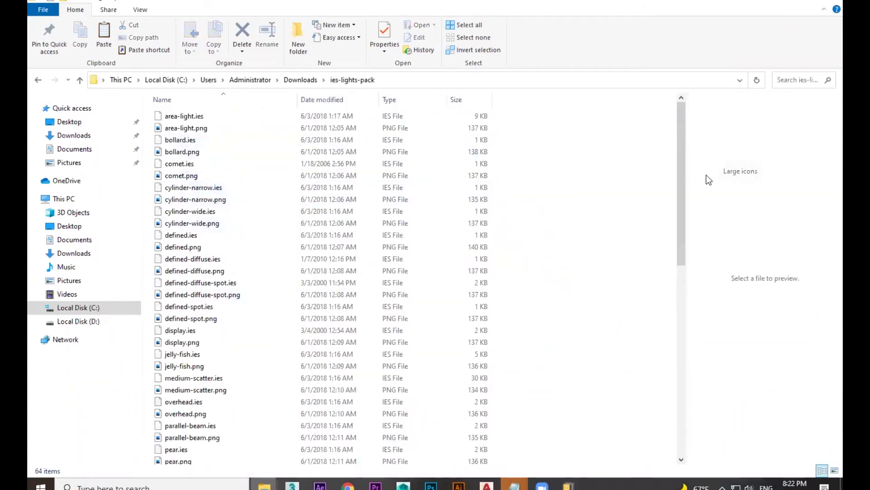
# Compare area-light.ies with its preview image, viewing area-light.png in Photos and closing it again
pyautogui.click(247, 132)
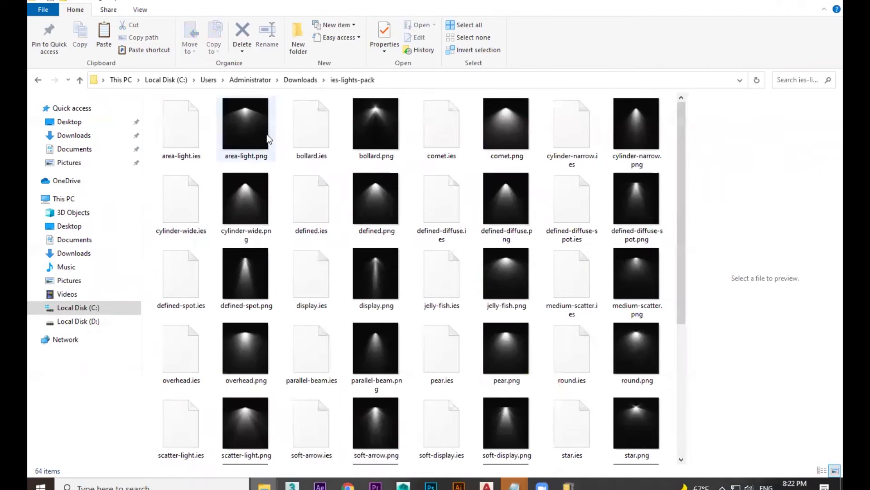
pyautogui.click(188, 163)
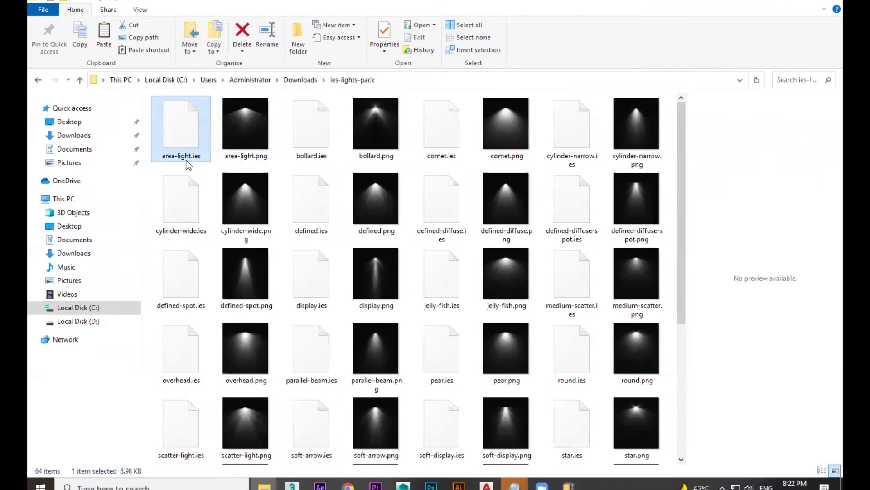
pyautogui.click(253, 155)
pyautogui.click(191, 139)
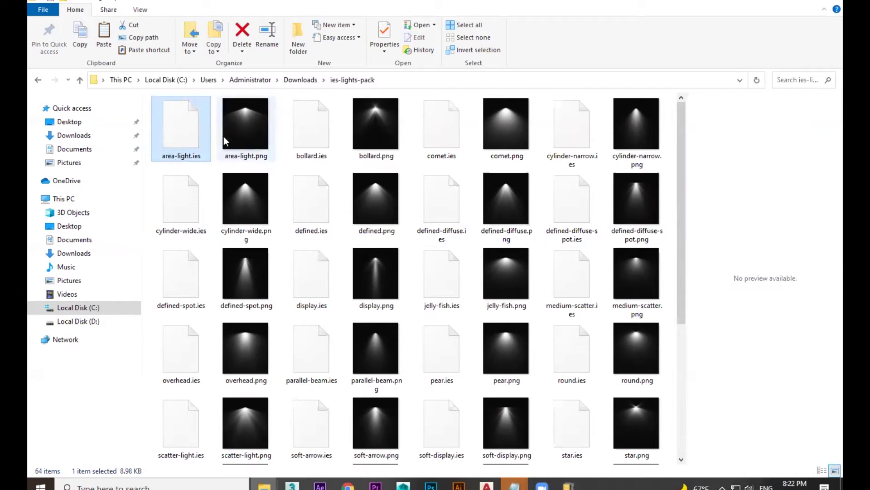
pyautogui.click(249, 118)
pyautogui.doubleClick(250, 118)
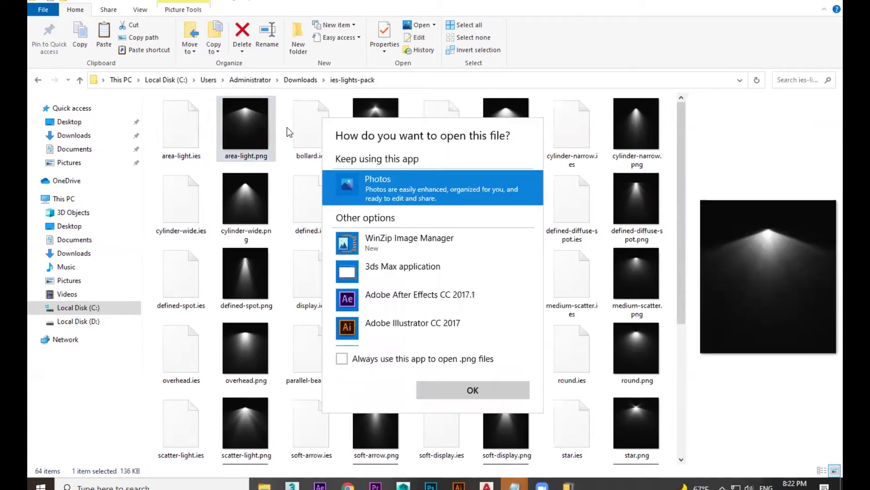
pyautogui.click(471, 389)
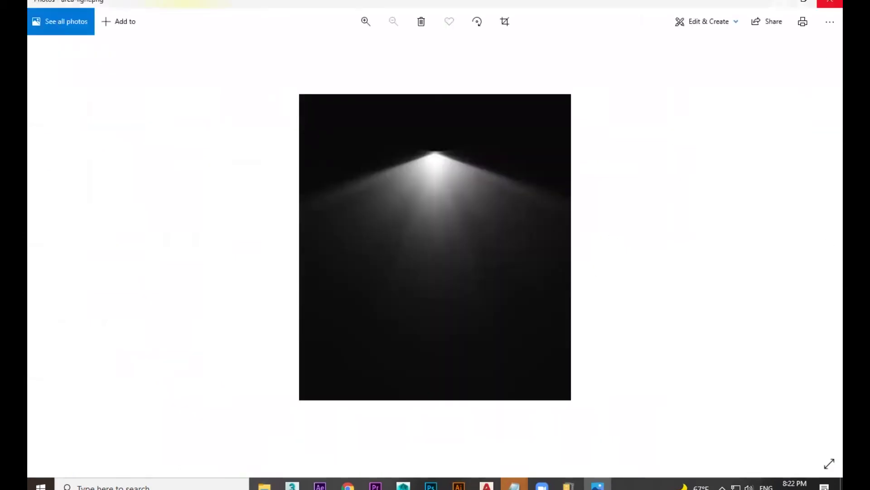
pyautogui.click(830, 2)
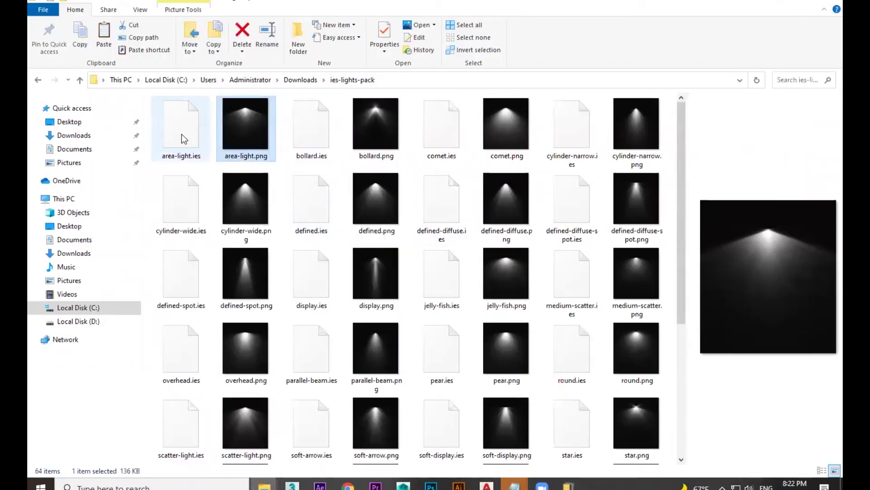
# View the scatter-light.png beam preview, check the matching scatter-light.ies file and return to the Downloads folder
pyautogui.click(259, 427)
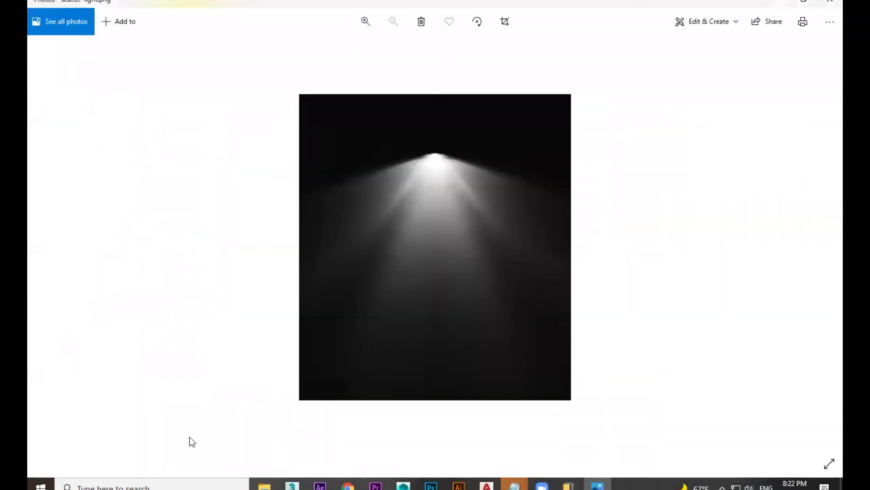
pyautogui.click(803, 2)
pyautogui.click(420, 93)
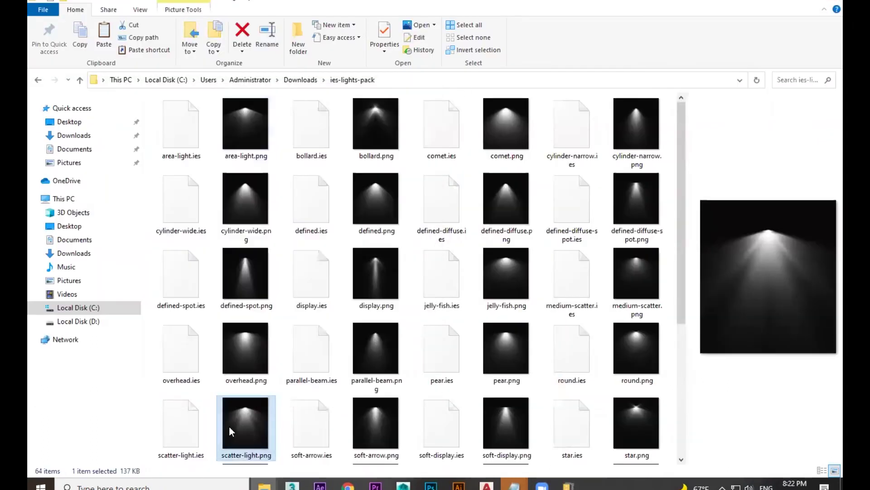
pyautogui.click(187, 429)
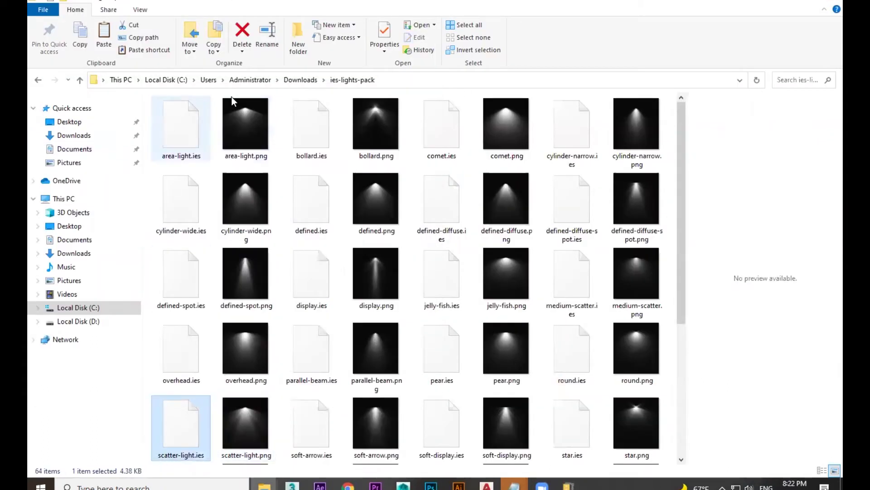
pyautogui.click(301, 80)
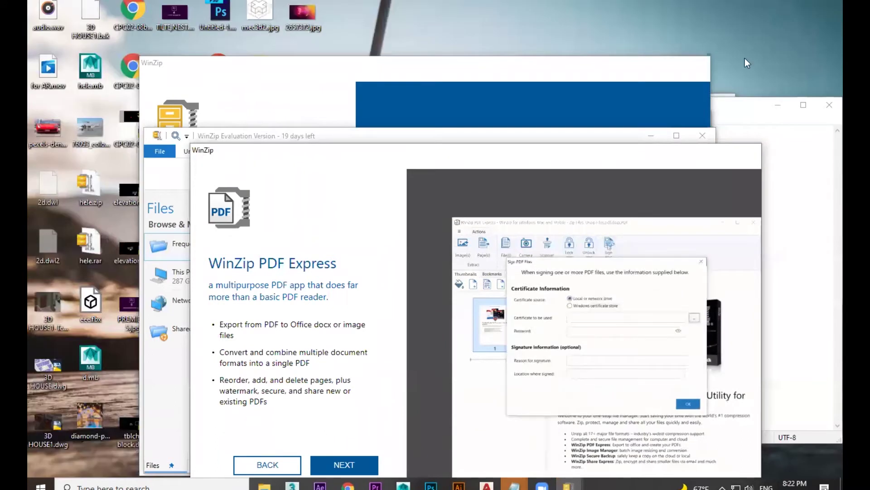
# Close the leftover windows behind the WinZip introduction and return the introduction to its welcome page
pyautogui.click(828, 105)
pyautogui.click(461, 241)
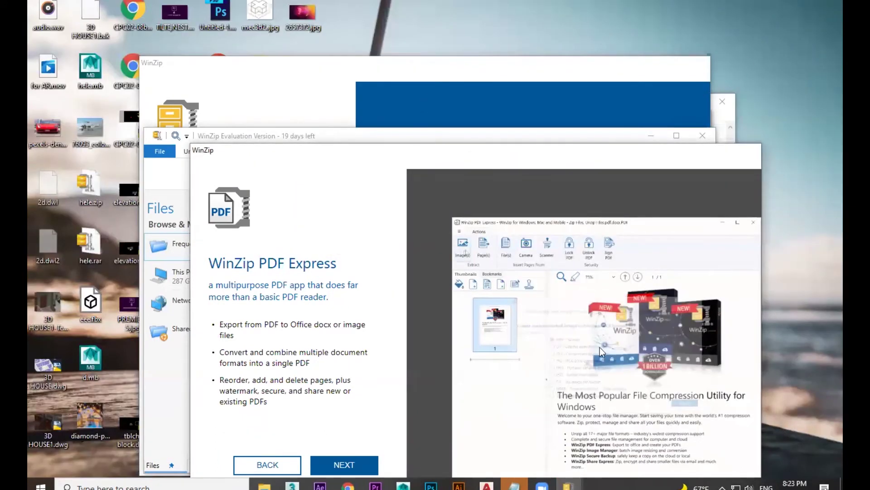
pyautogui.click(254, 465)
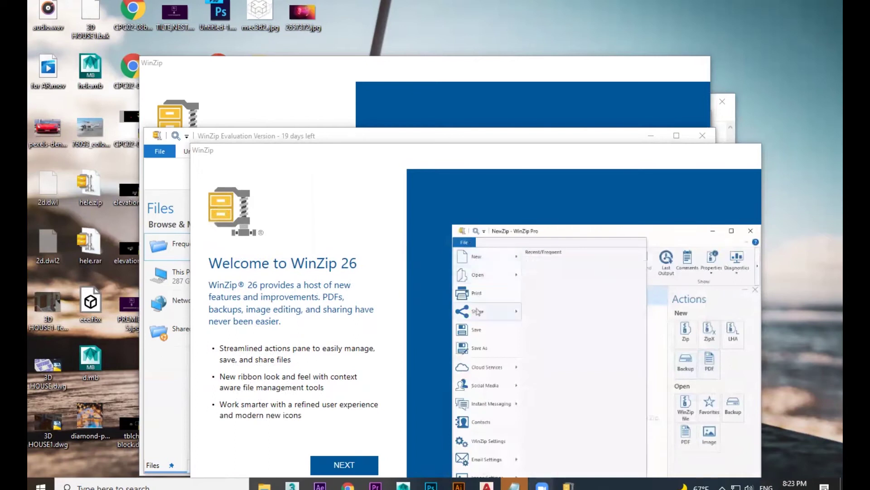
pyautogui.click(649, 77)
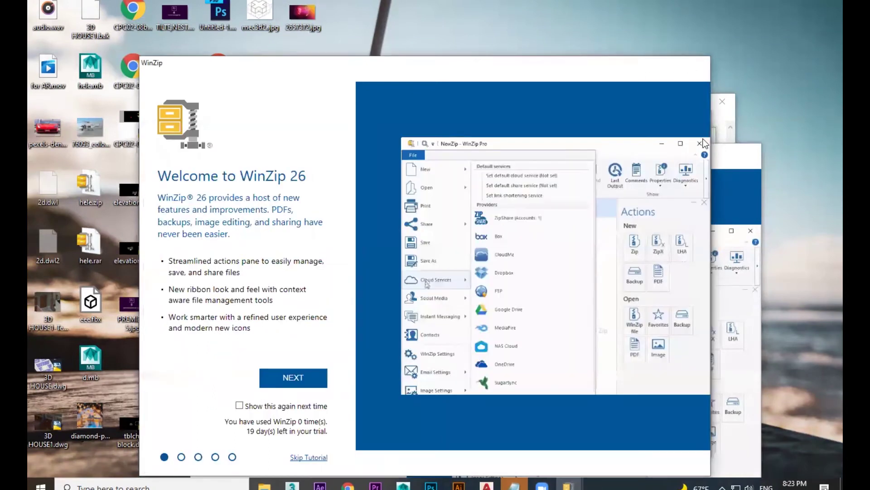
pyautogui.click(723, 102)
pyautogui.click(462, 239)
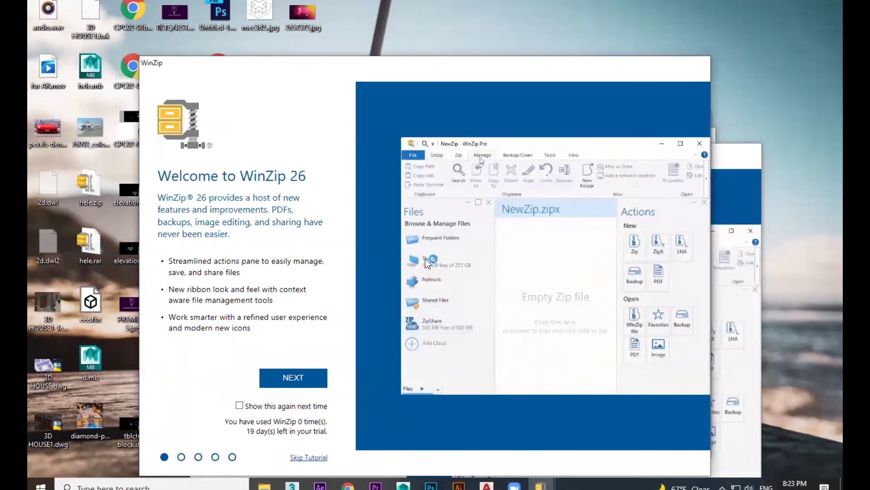
pyautogui.hotkey('ctrl', 'shift', 'Escape')
pyautogui.click(252, 128)
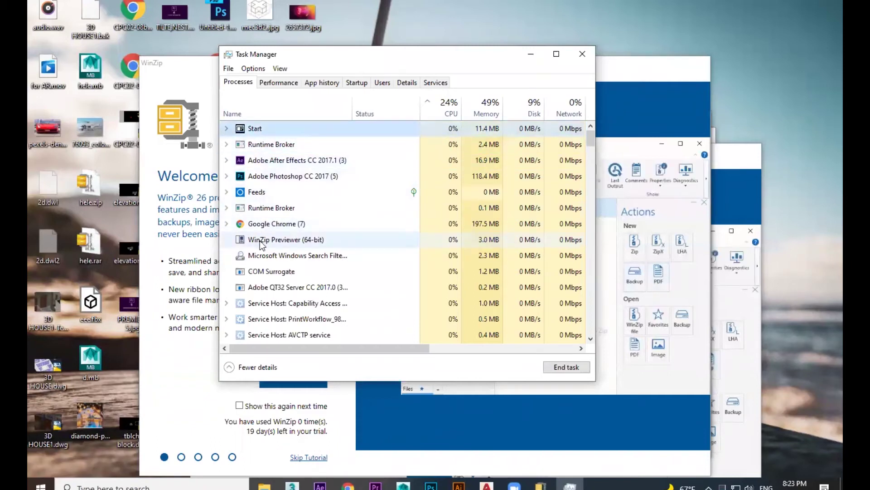
pyautogui.click(583, 54)
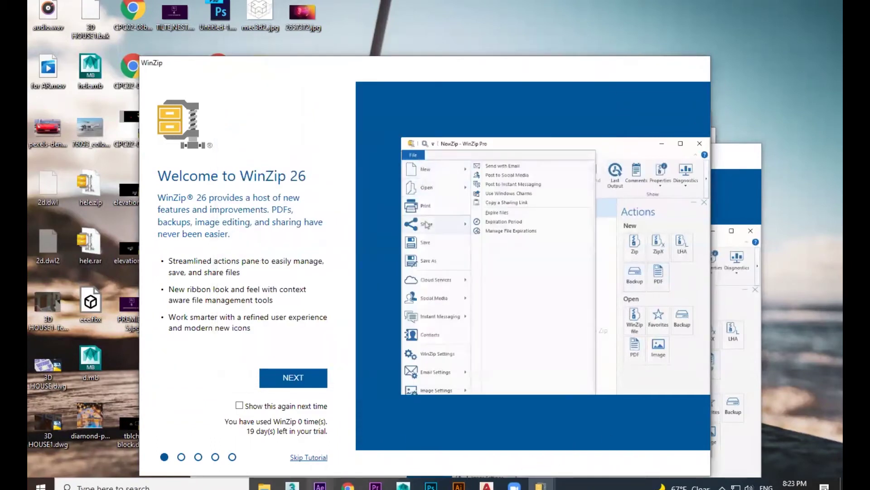
# Bring the Downloads folder window back up and check where the ies-lights-pack folder is stored
pyautogui.click(265, 485)
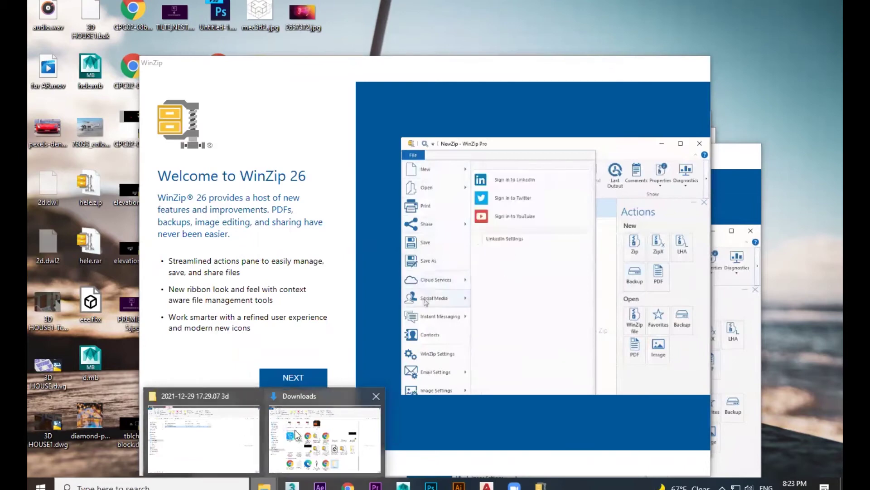
pyautogui.click(320, 435)
pyautogui.rightClick(495, 119)
pyautogui.click(585, 429)
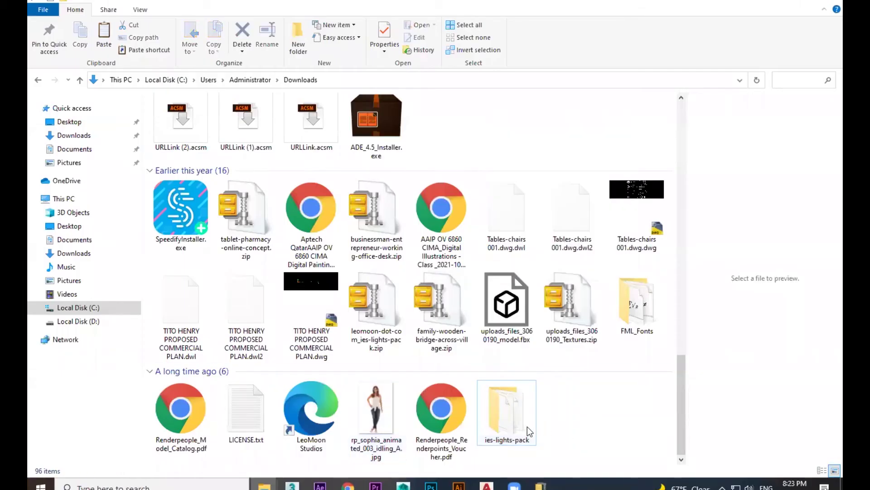
# Switch to the 3D HOUSE1 drawing in AutoCAD, select the web light Pointlight1 8 and close the Render Presets Manager
pyautogui.click(486, 485)
pyautogui.click(548, 447)
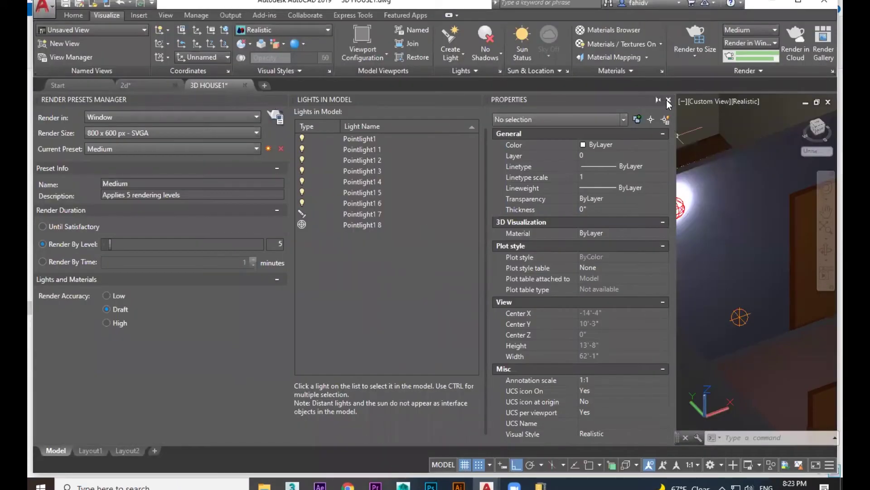
pyautogui.click(369, 224)
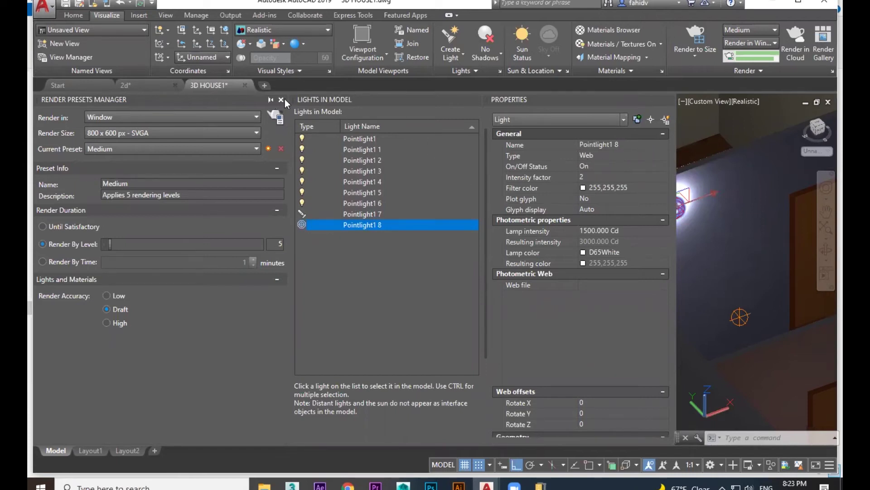
pyautogui.click(285, 99)
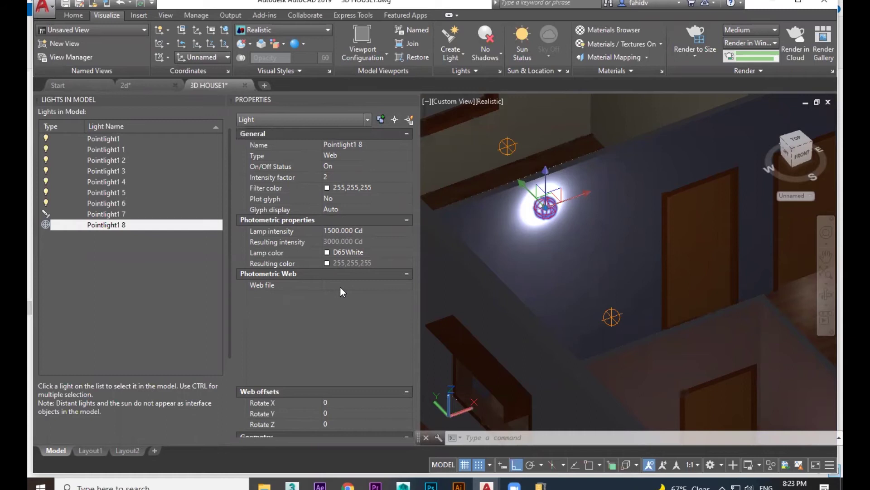
# Start choosing a photometric web file for the selected light and check the FTP, Documents, Favorites and Desktop locations
pyautogui.click(382, 285)
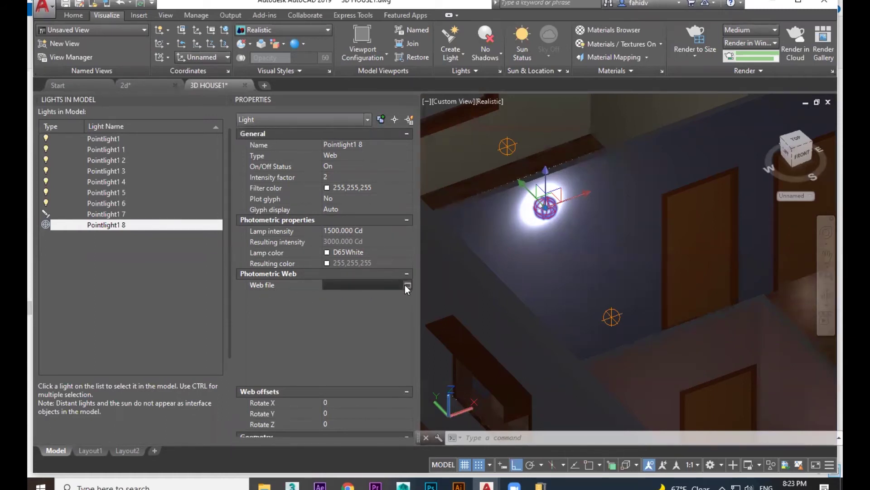
pyautogui.click(407, 285)
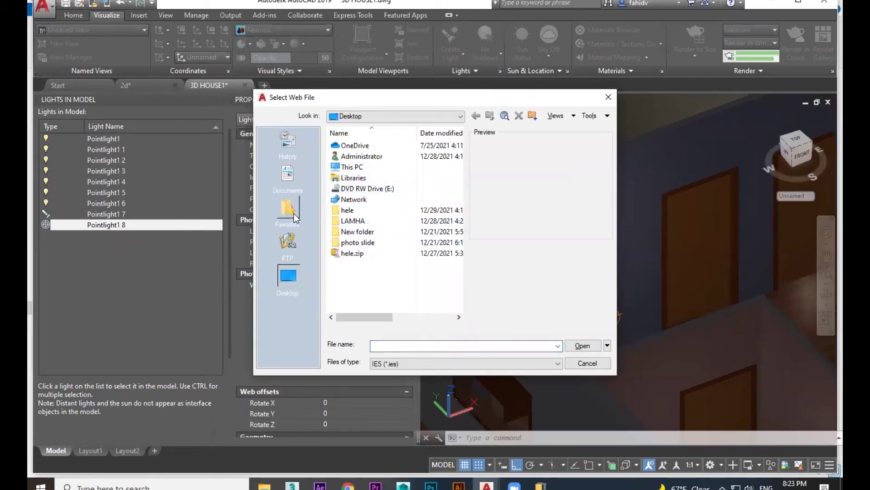
pyautogui.click(286, 243)
pyautogui.click(287, 177)
pyautogui.click(292, 218)
pyautogui.click(288, 275)
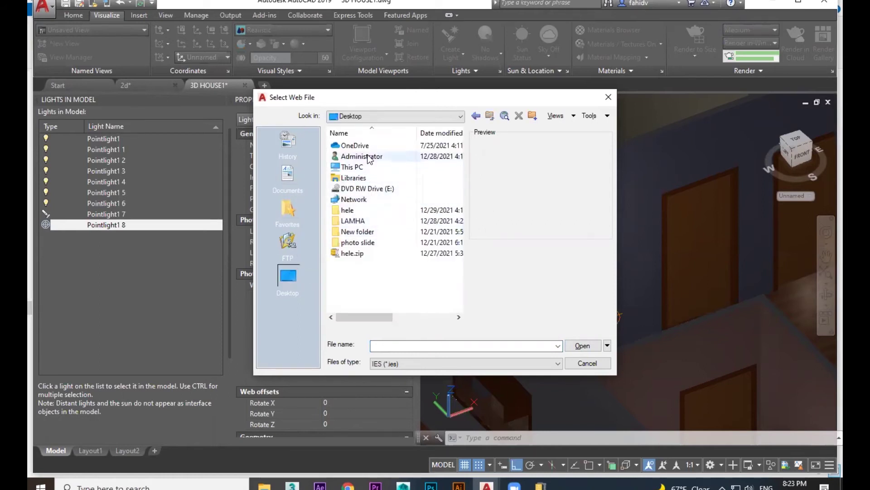
# Browse from the Desktop to the ies-lights-pack folder inside Downloads
pyautogui.click(356, 222)
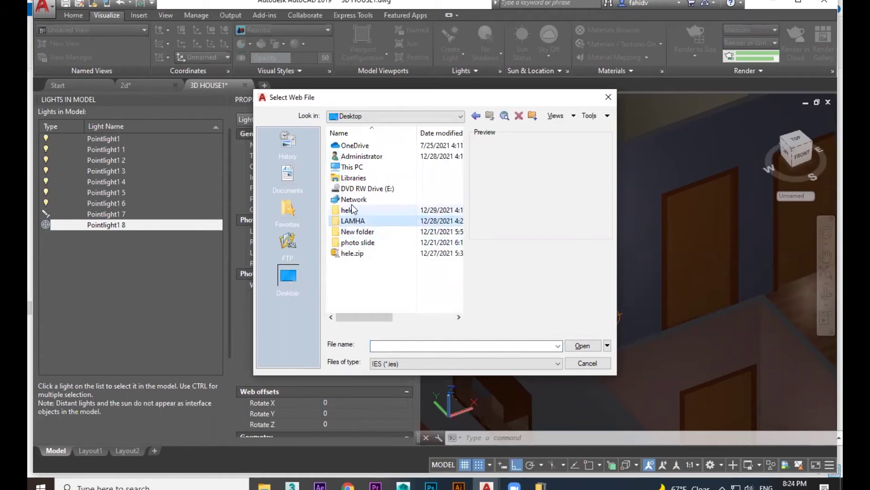
pyautogui.click(352, 211)
pyautogui.doubleClick(358, 171)
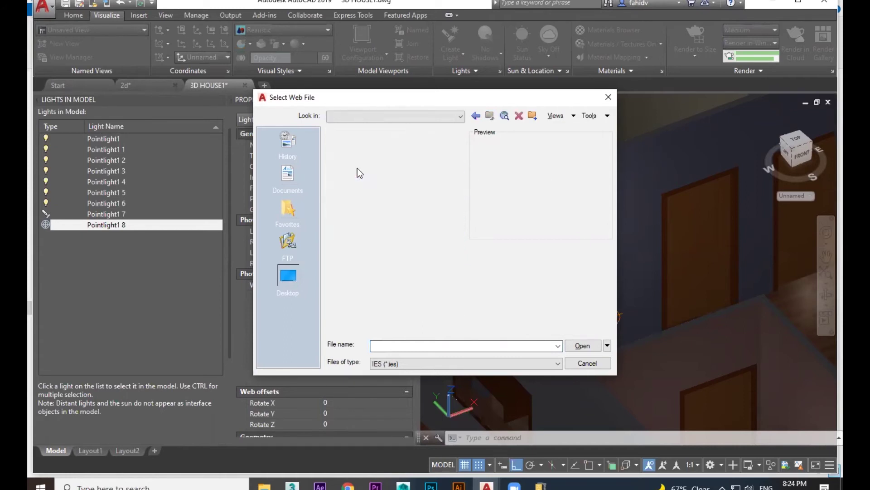
pyautogui.doubleClick(355, 194)
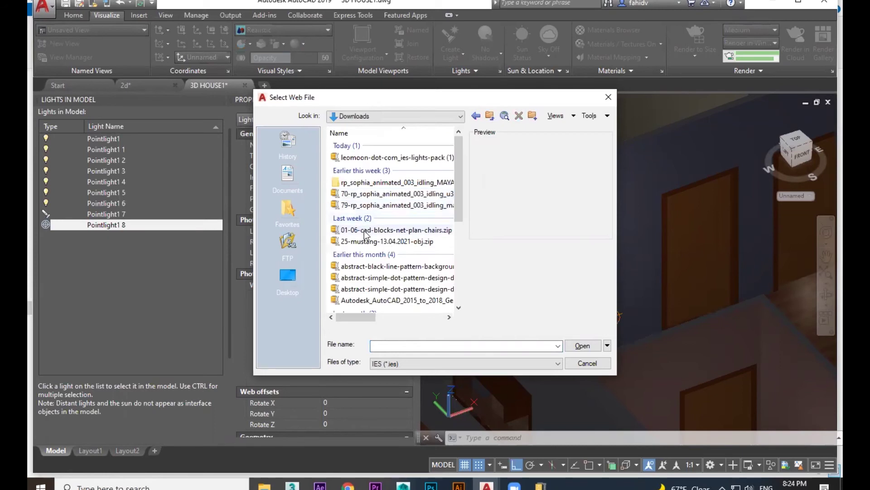
pyautogui.moveTo(459, 181); pyautogui.dragTo(465, 262)
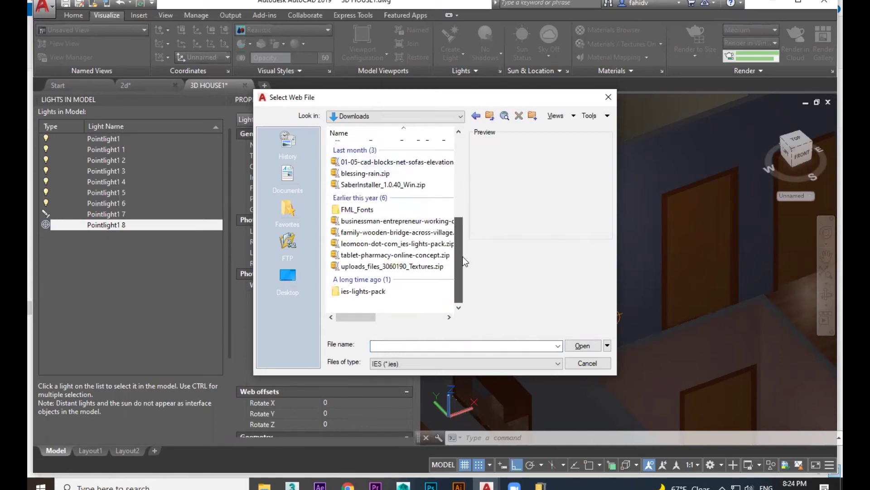
pyautogui.doubleClick(364, 291)
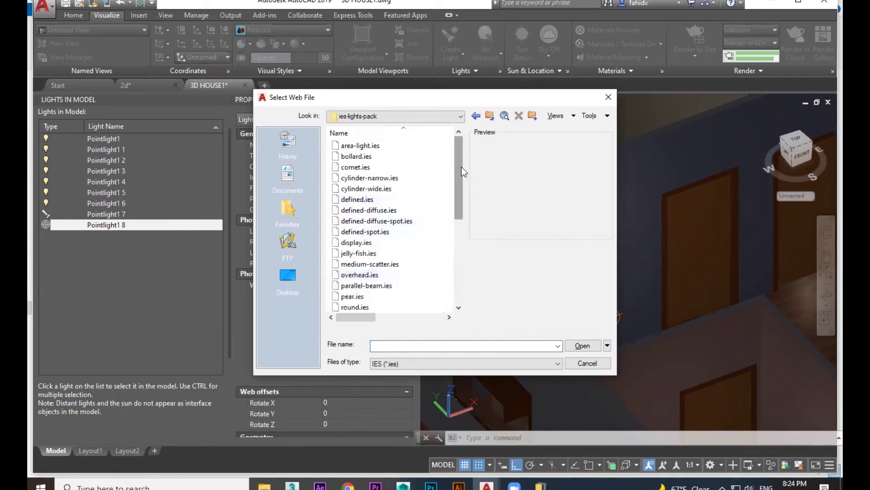
# Check the overhead.ies profile in the ies-lights-pack folder and assign scatter-light.ies as the web light's photometric file
pyautogui.click(367, 275)
pyautogui.scroll(-2, 354, 292)
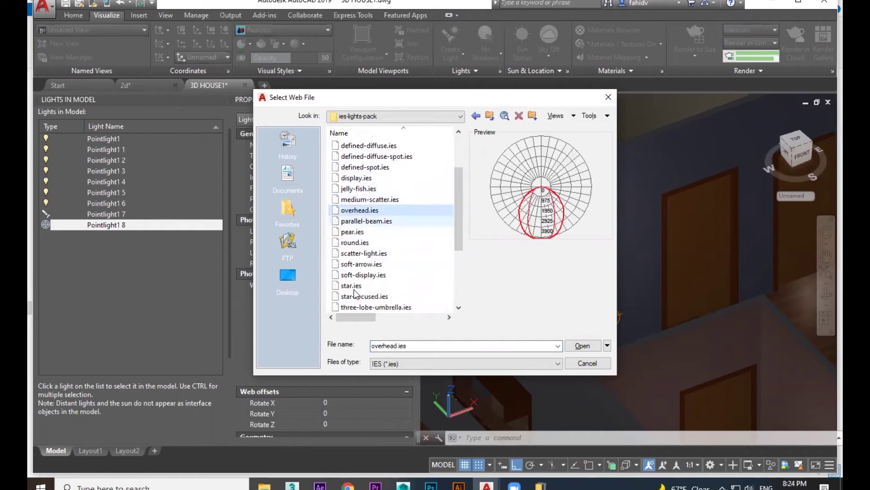
pyautogui.click(353, 254)
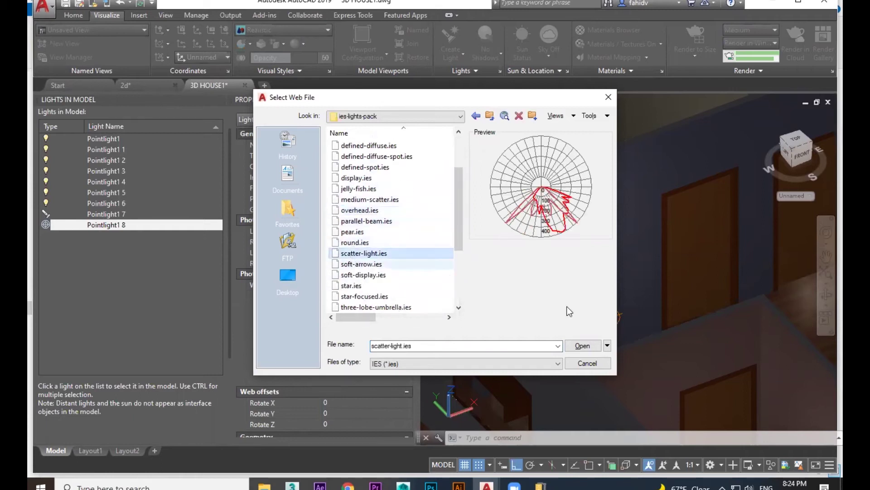
pyautogui.click(583, 345)
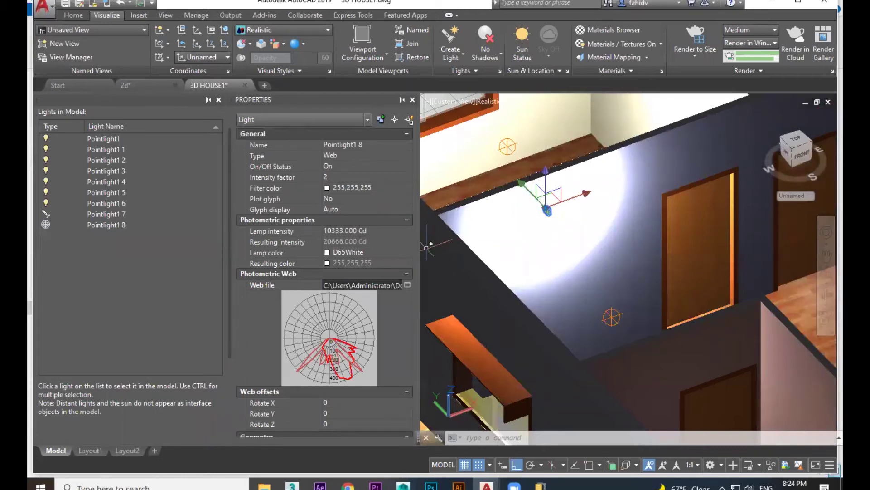
# Bring up the Render Presets Manager, run a Medium test render of the wall in a window, and close the render
pyautogui.click(832, 71)
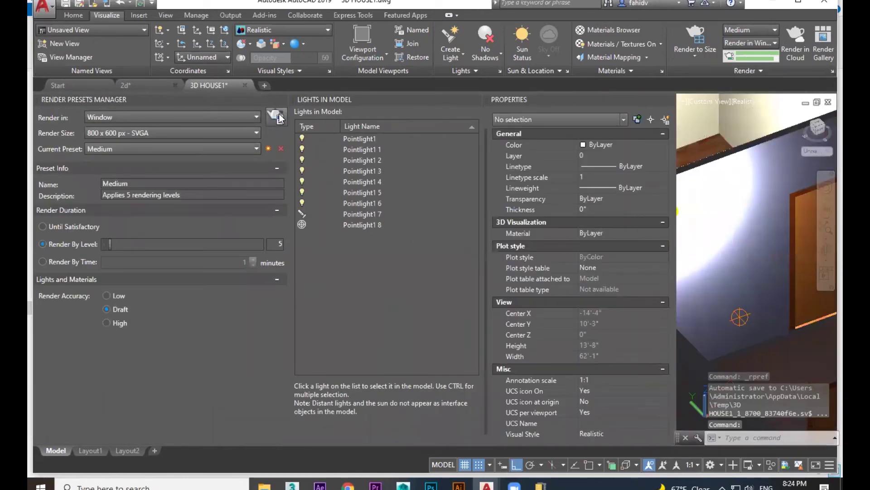
pyautogui.click(278, 114)
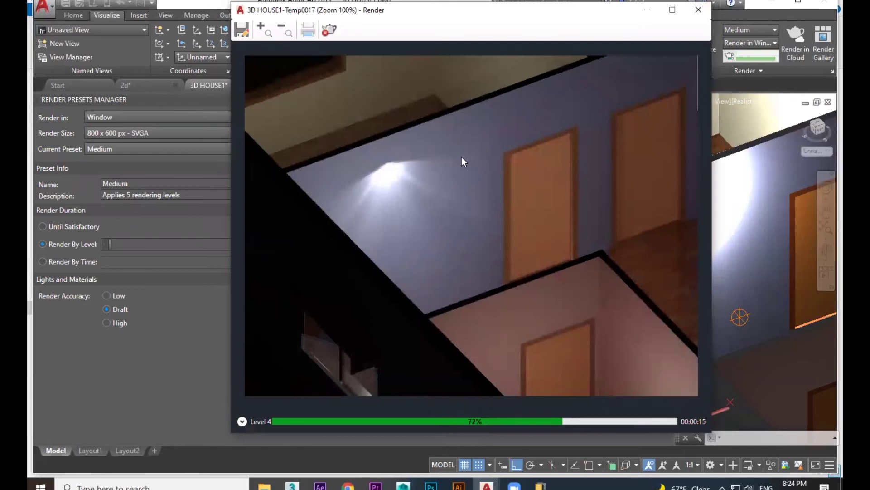
pyautogui.click(710, 5)
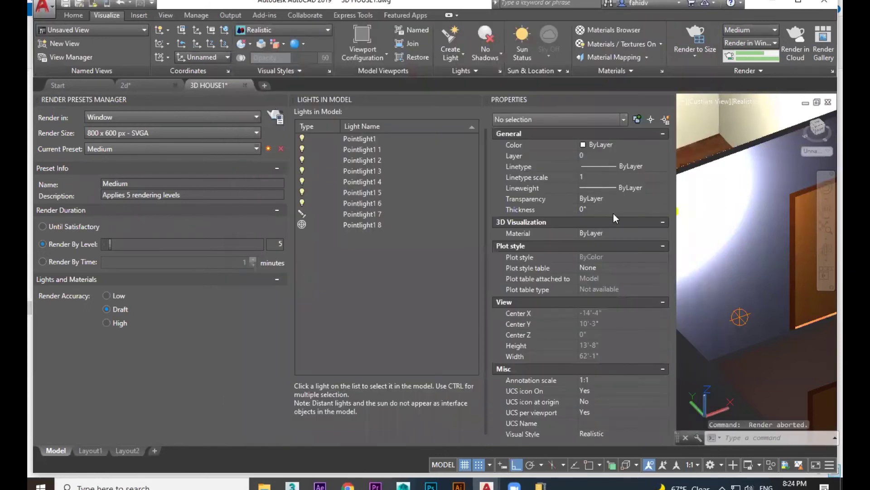
# Assign defined-diffuse.ies as the photometric web file of Pointlight1 8 and run a test render of the wall
pyautogui.click(383, 225)
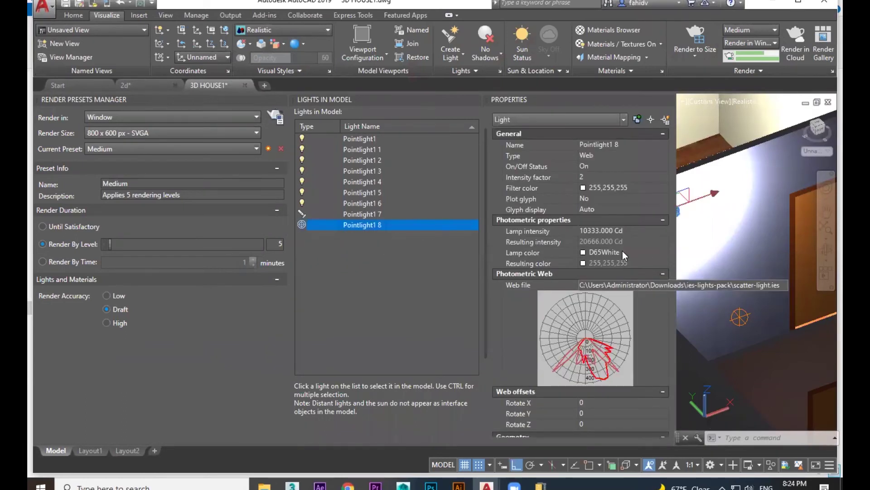
pyautogui.scroll(-2, 603, 364)
pyautogui.scroll(-2, 603, 364)
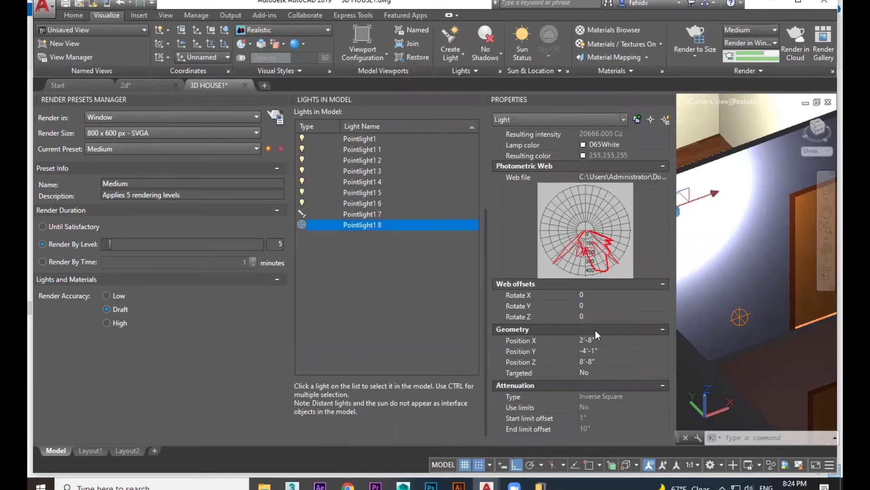
pyautogui.scroll(4, 653, 239)
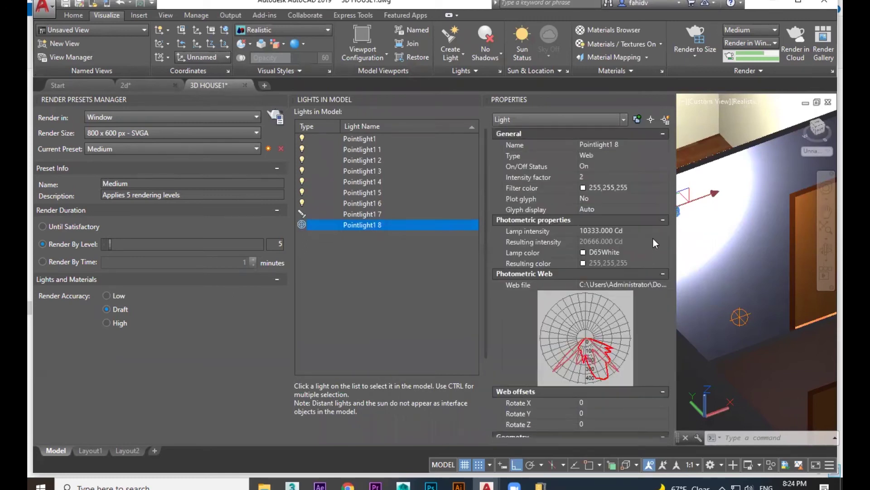
pyautogui.click(648, 286)
pyautogui.click(663, 286)
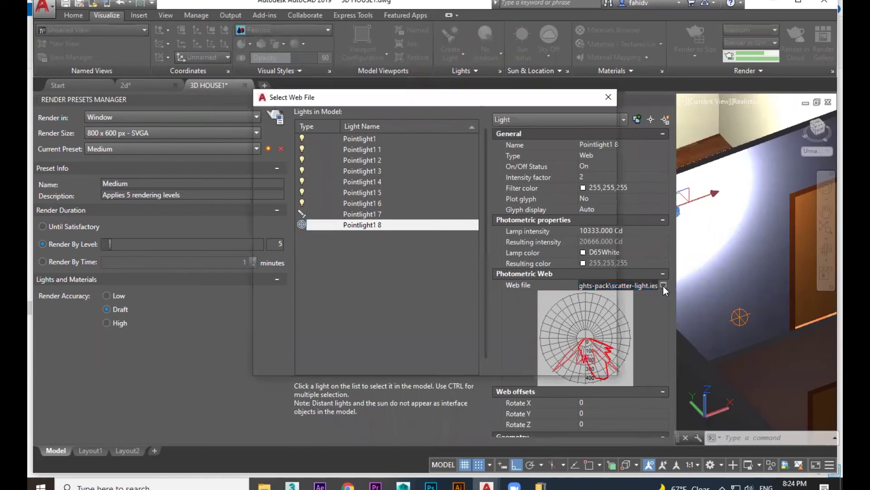
pyautogui.click(359, 210)
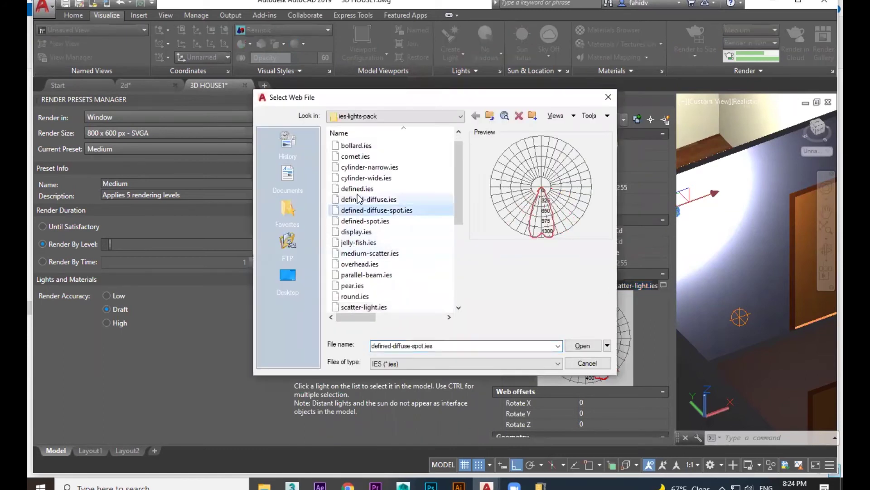
pyautogui.click(358, 190)
pyautogui.click(359, 200)
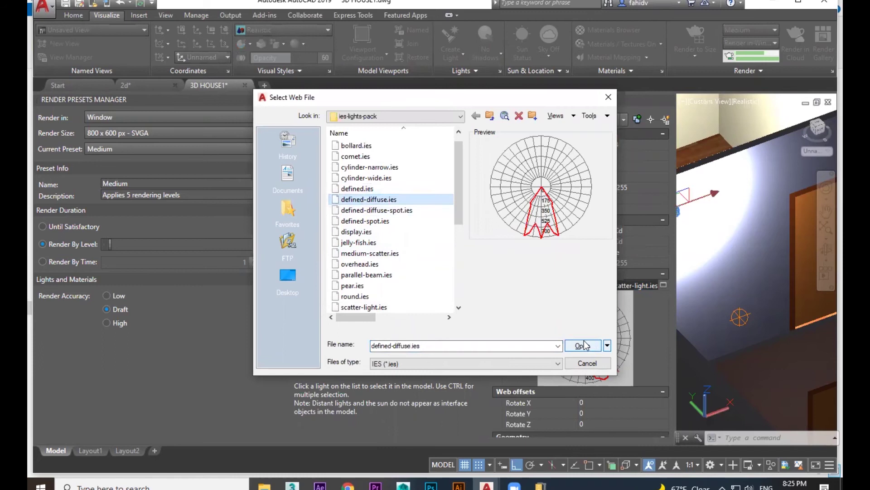
pyautogui.press('Return')
pyautogui.click(277, 115)
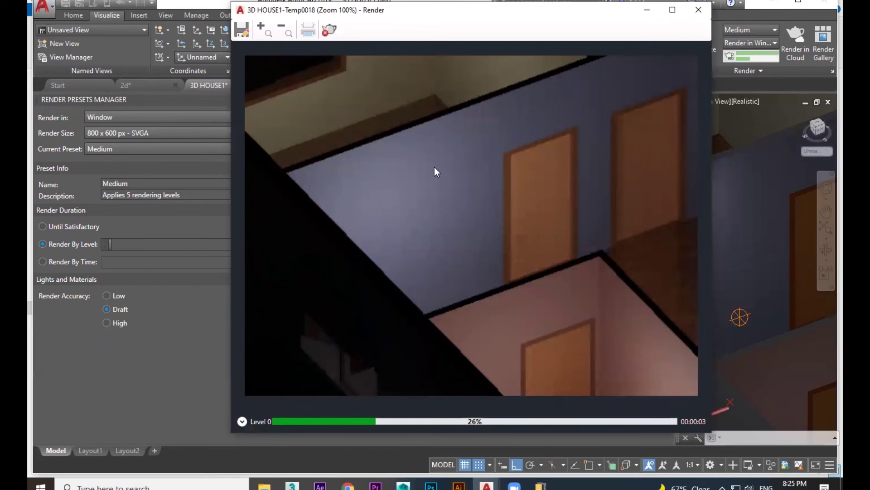
pyautogui.click(698, 10)
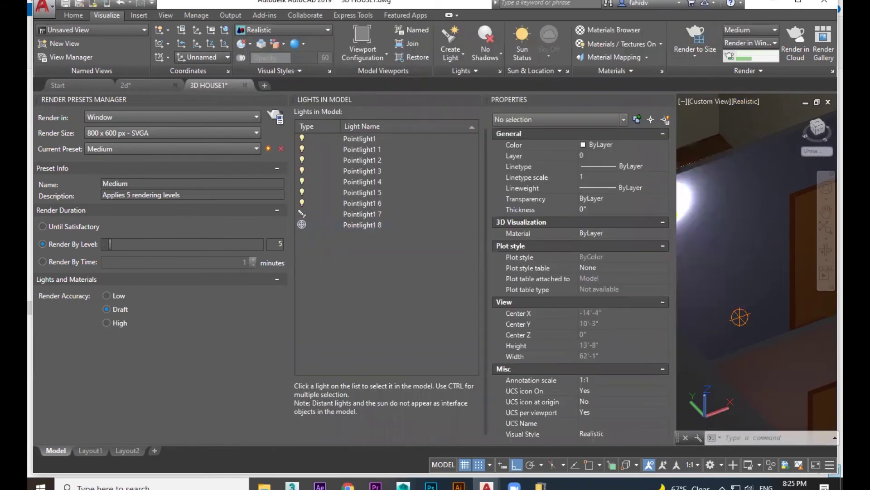
# Close the light's properties, move the web light Pointlight1 8 slightly closer to the blue wall, and run a test render
pyautogui.moveTo(734, 245); pyautogui.dragTo(805, 279, button='middle')
pyautogui.click(744, 248)
pyautogui.keyDown('shift'); pyautogui.moveTo(744, 248); pyautogui.dragTo(705, 268, button='middle'); pyautogui.keyUp('shift')
pyautogui.moveTo(771, 254); pyautogui.dragTo(750, 249, button='middle')
pyautogui.click(668, 100)
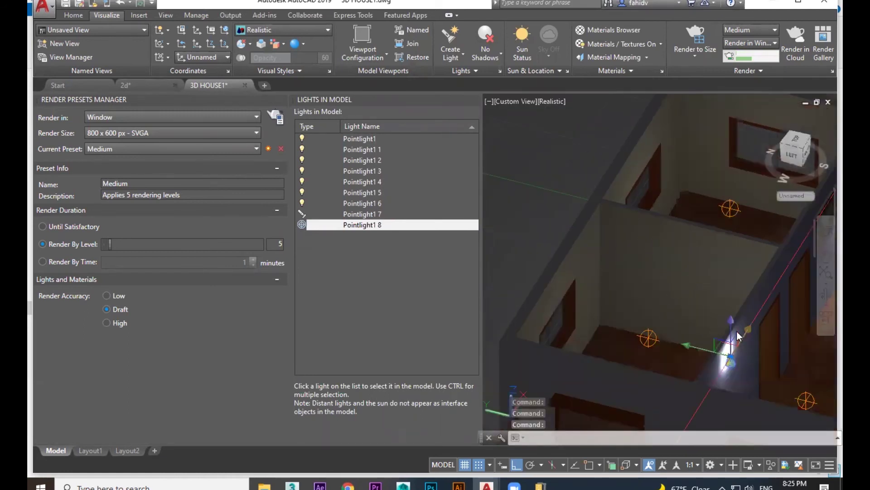
pyautogui.moveTo(742, 342); pyautogui.dragTo(705, 281, button='middle')
pyautogui.press('Escape')
pyautogui.scroll(3, 687, 307)
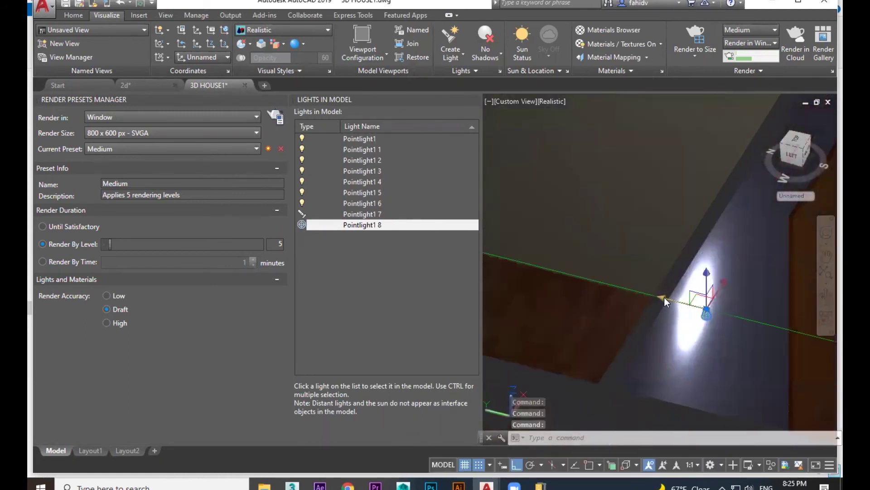
pyautogui.click(702, 310)
pyautogui.click(695, 311)
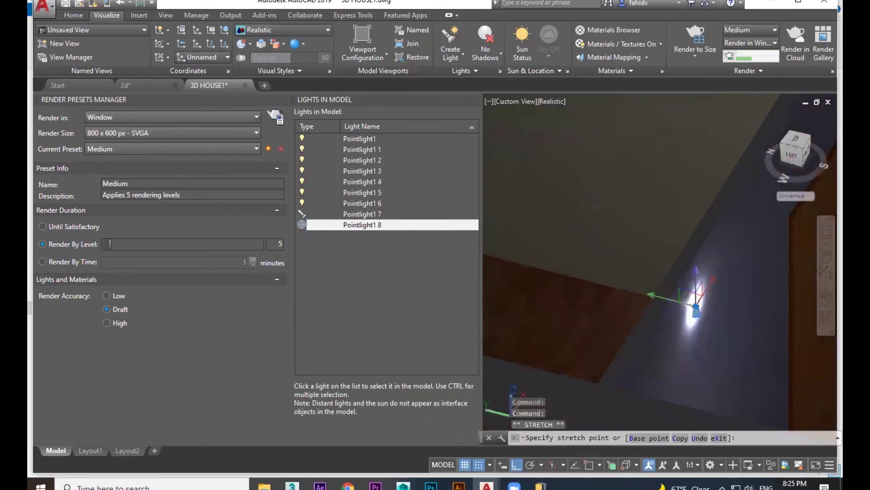
pyautogui.click(268, 113)
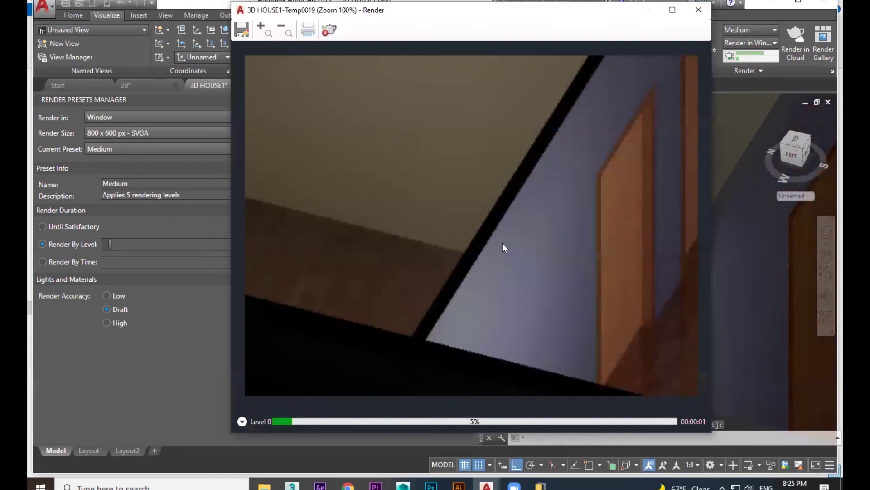
pyautogui.click(699, 10)
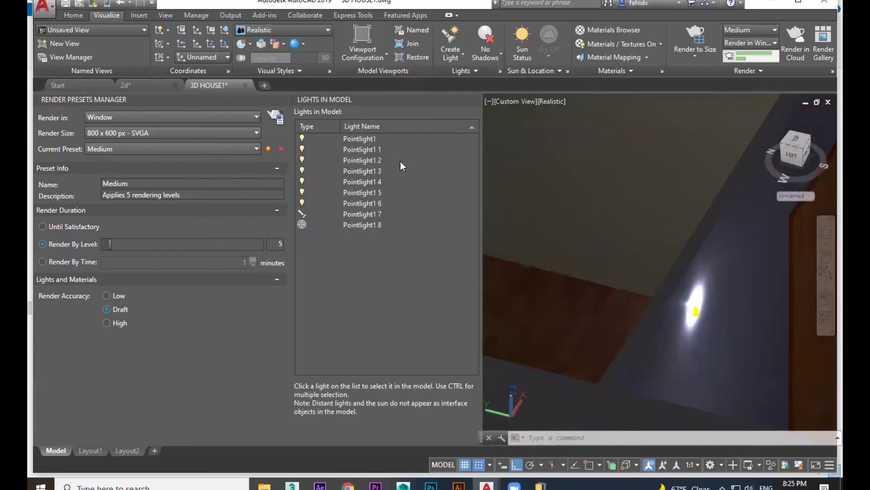
# Replace the photometric web file of Pointlight1 8 with overhead.ies from the ies-lights-pack folder
pyautogui.click(380, 225)
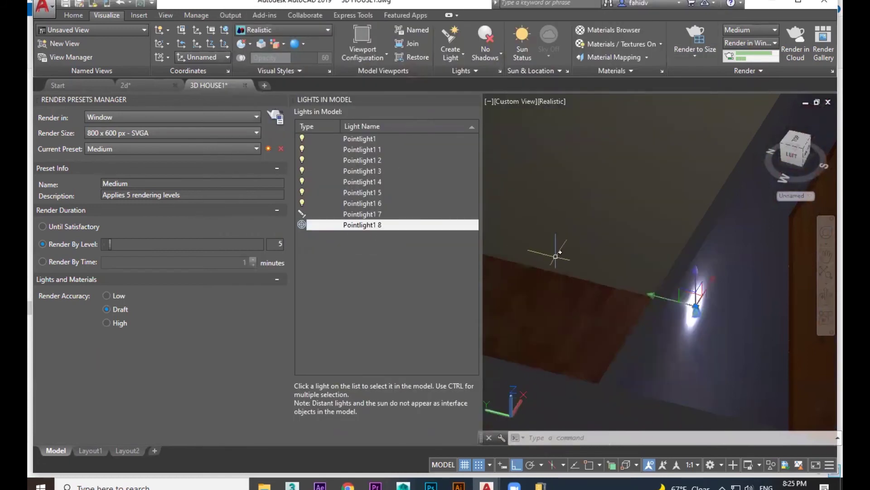
pyautogui.doubleClick(352, 225)
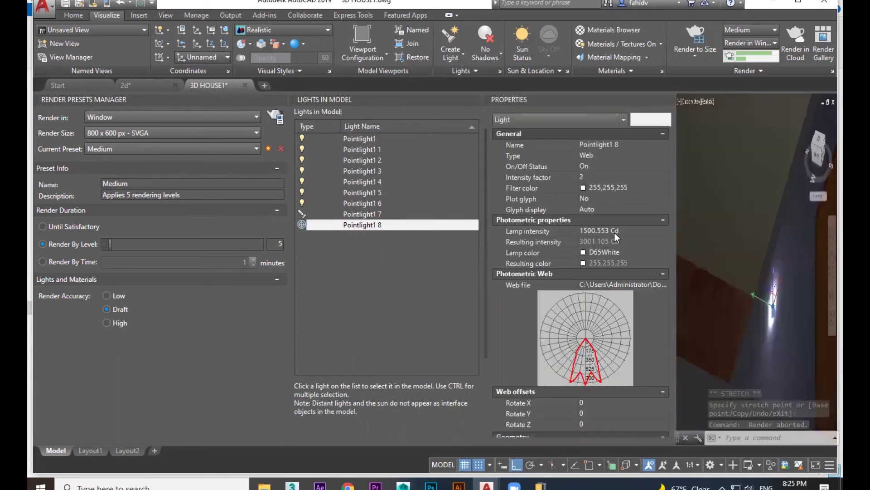
pyautogui.click(661, 284)
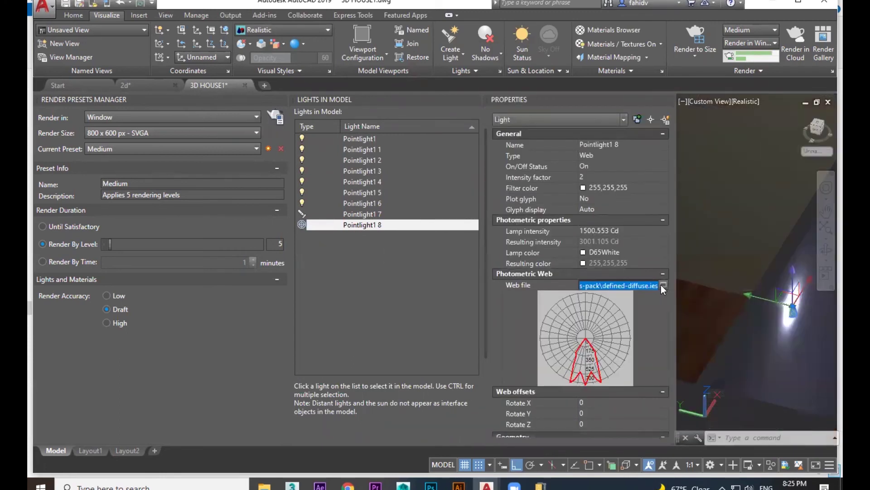
pyautogui.click(663, 285)
pyautogui.click(360, 275)
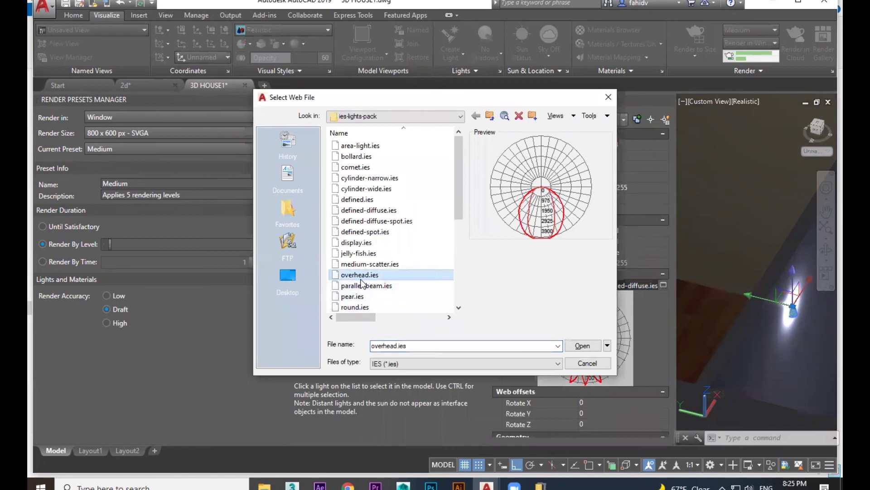
pyautogui.click(582, 345)
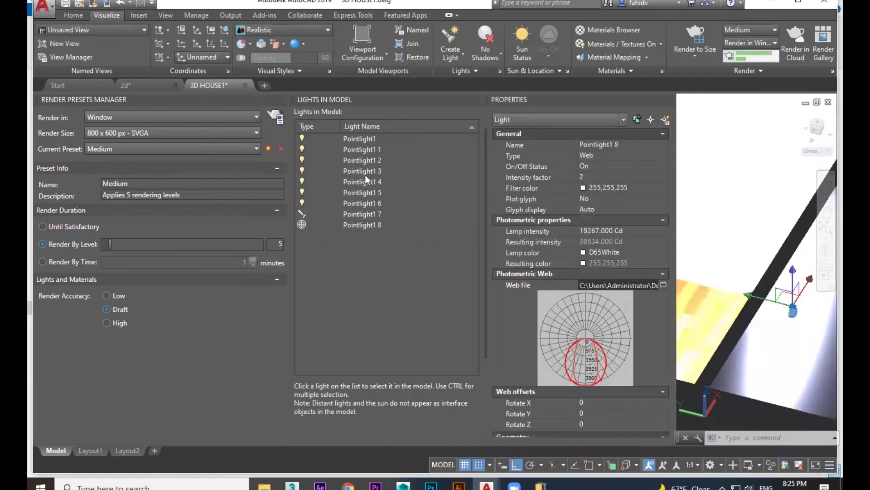
# Run a test render of the wall lit with the overhead.ies profile and close the render window
pyautogui.moveTo(775, 288); pyautogui.dragTo(732, 279, button='middle')
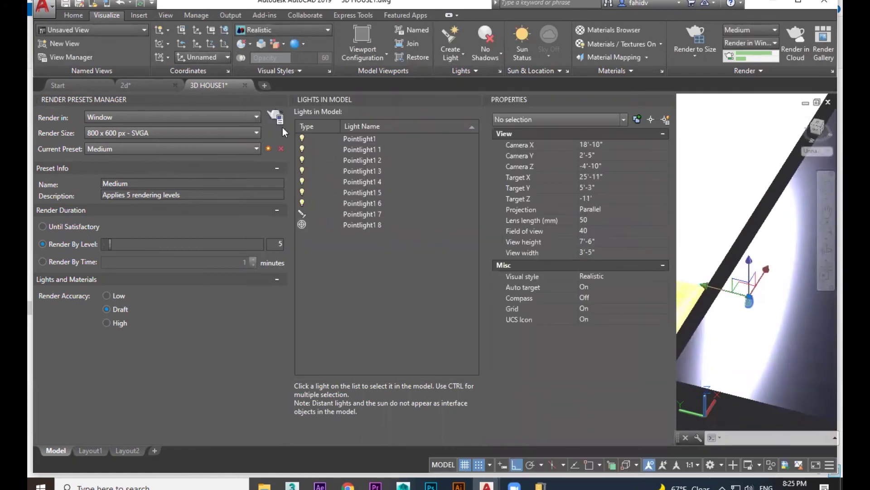
pyautogui.click(277, 118)
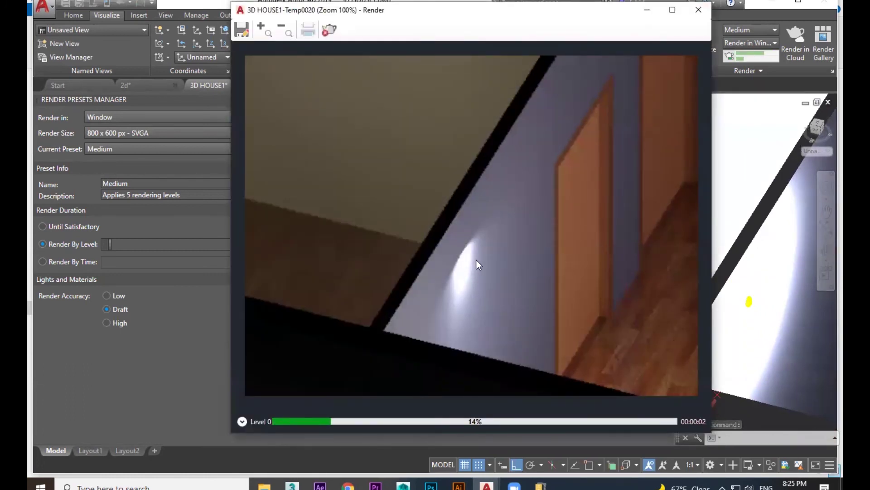
pyautogui.click(698, 10)
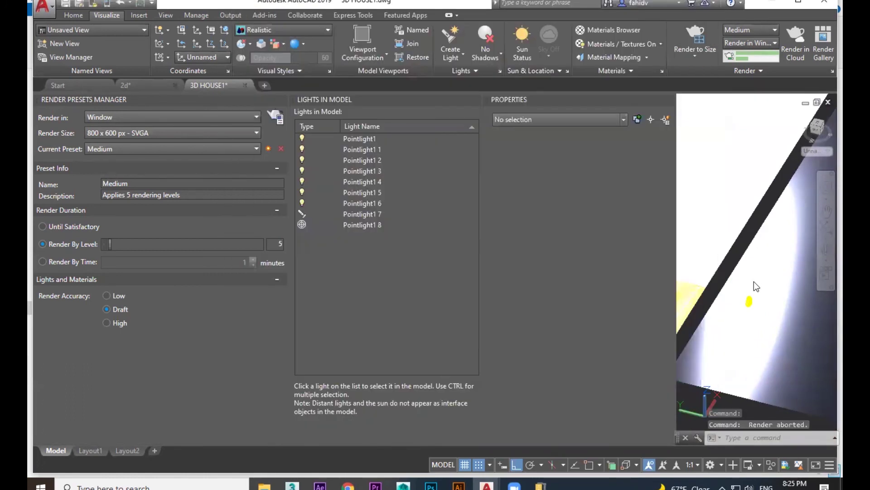
# Assign trapezoid .ies as the photometric web file of Pointlight1 8 and run another test render of the wall
pyautogui.click(365, 224)
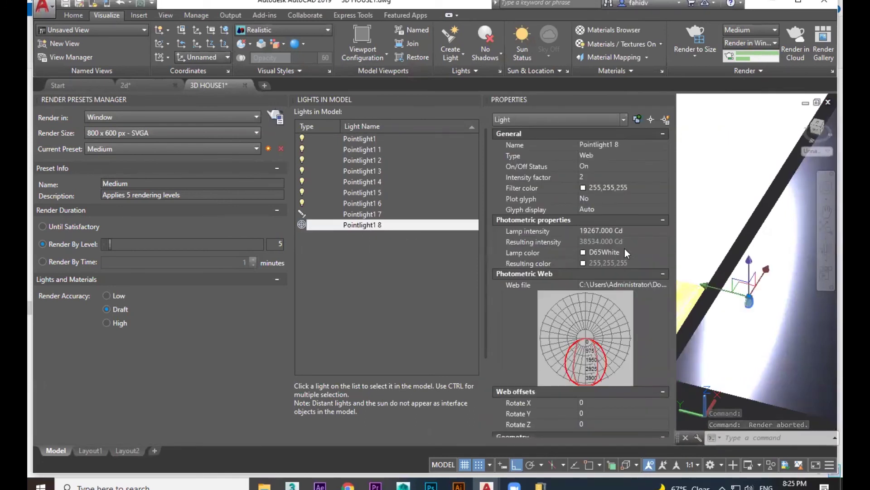
pyautogui.scroll(-3, 624, 265)
pyautogui.scroll(3, 624, 264)
pyautogui.click(657, 284)
pyautogui.click(663, 285)
pyautogui.scroll(-2, 369, 290)
pyautogui.click(365, 286)
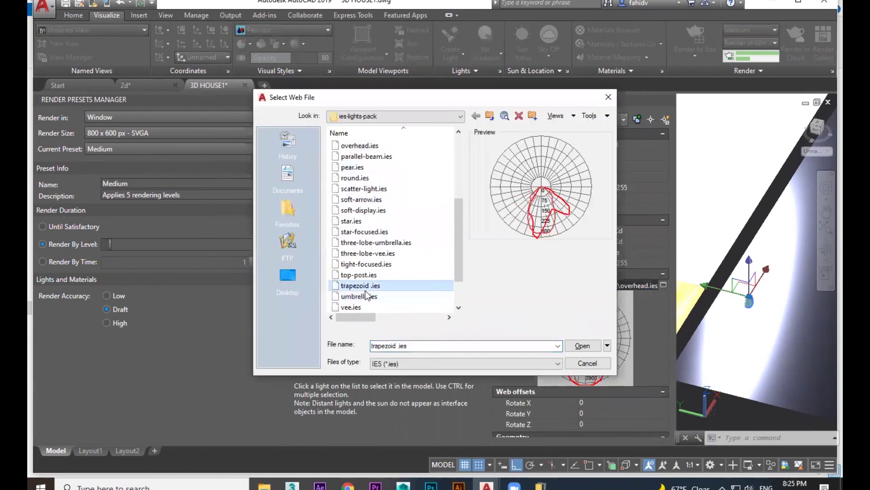
pyautogui.click(582, 346)
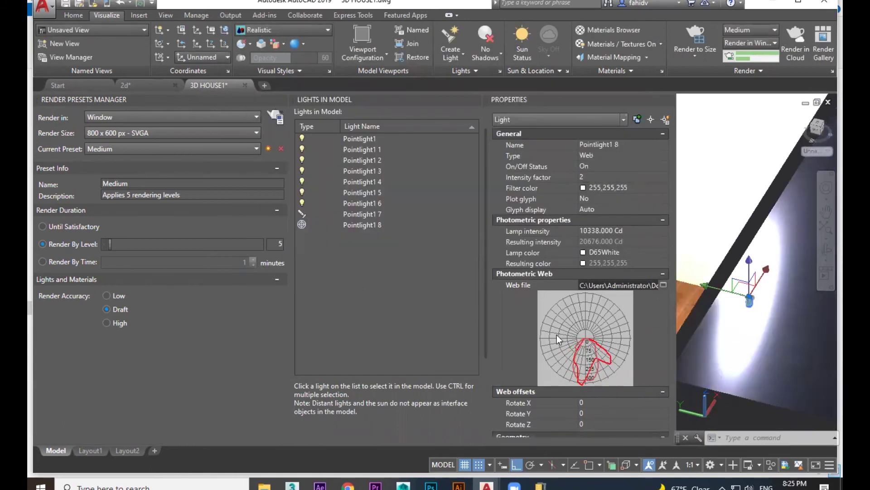
pyautogui.click(276, 116)
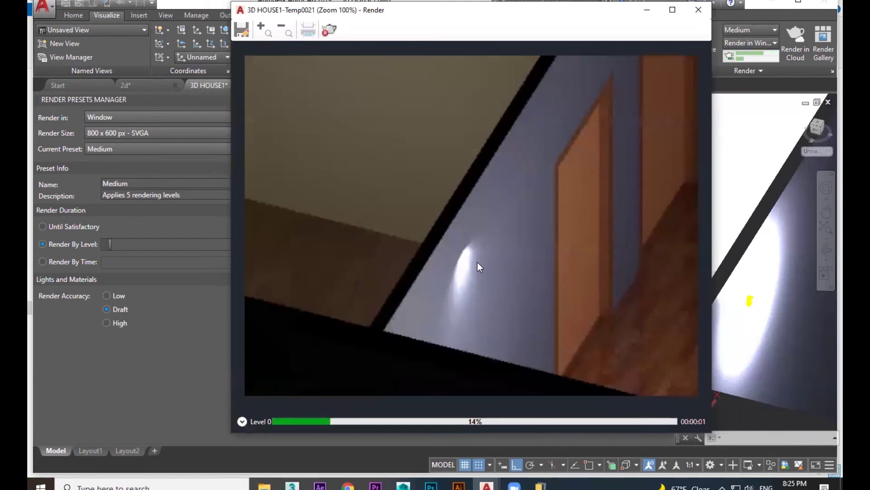
pyautogui.click(698, 9)
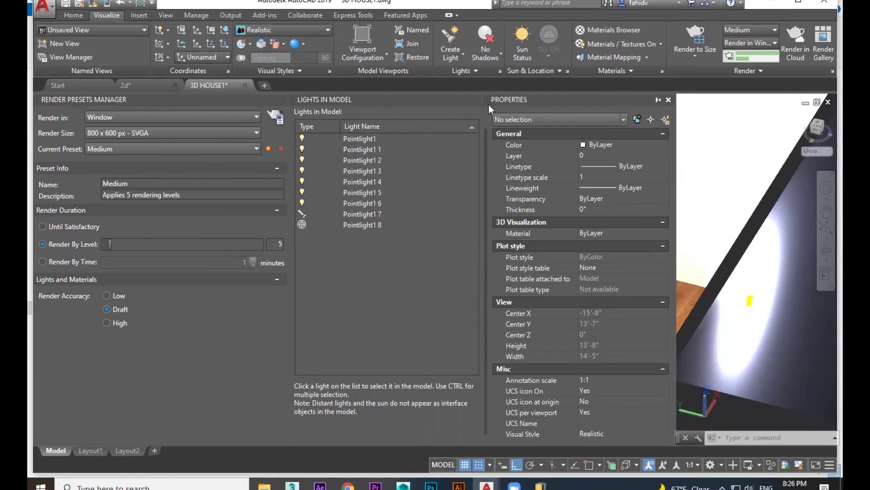
# Close the light properties, the lights list and the Render Presets Manager, and show the whole house from the front corner
pyautogui.click(669, 100)
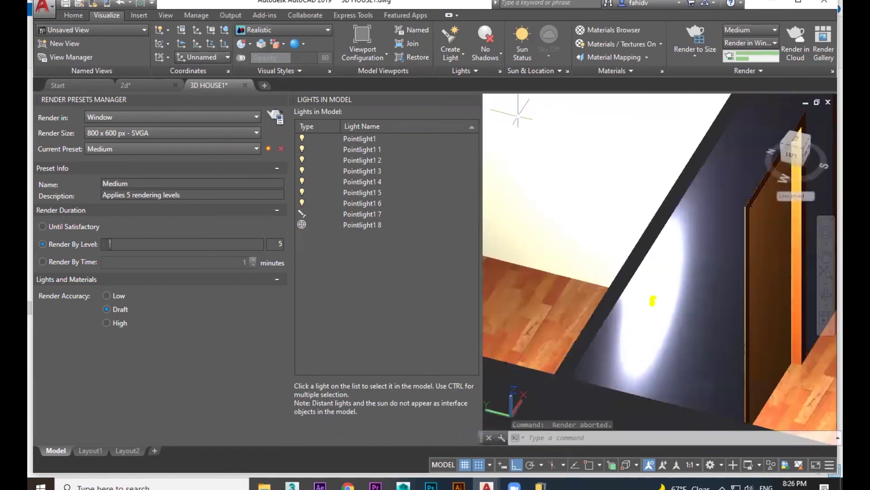
pyautogui.click(474, 99)
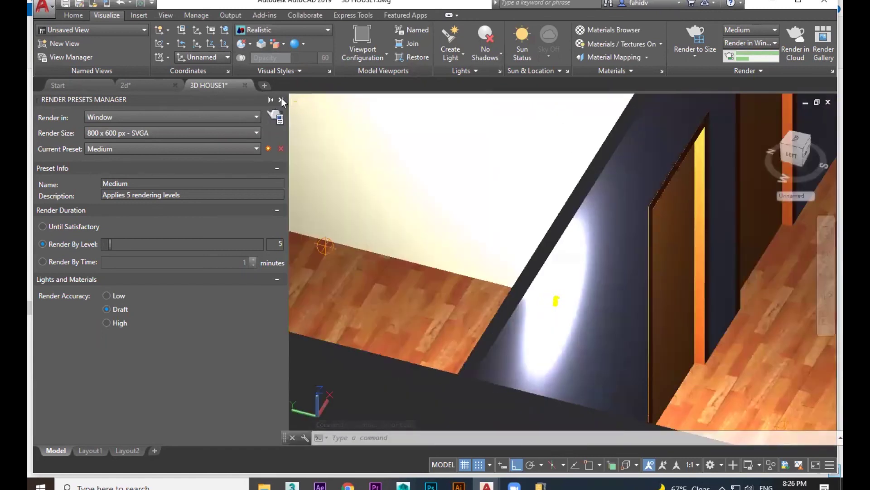
pyautogui.click(283, 100)
pyautogui.scroll(-10, 544, 270)
pyautogui.keyDown('shift'); pyautogui.moveTo(471, 274); pyautogui.dragTo(449, 259, button='middle'); pyautogui.keyUp('shift')
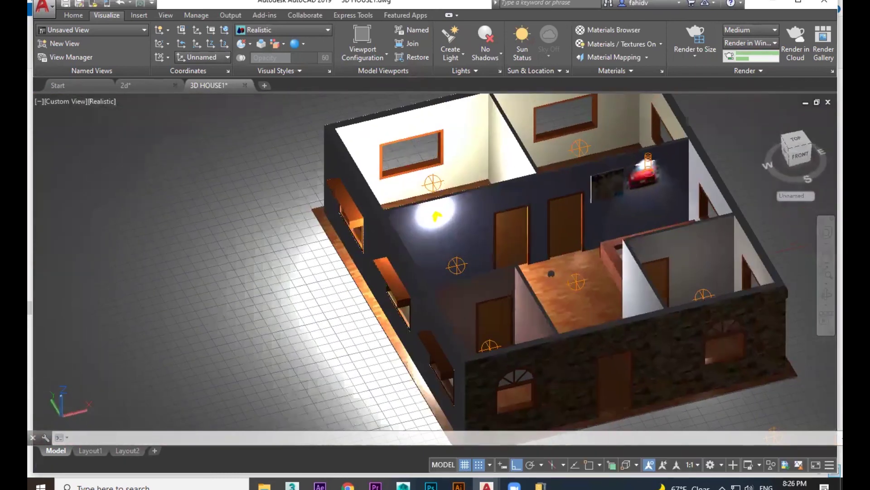
# Move the web light from the interior blue wall to the outside of the front stone wall, between the arched window and the door
pyautogui.moveTo(470, 211); pyautogui.dragTo(457, 219, button='middle')
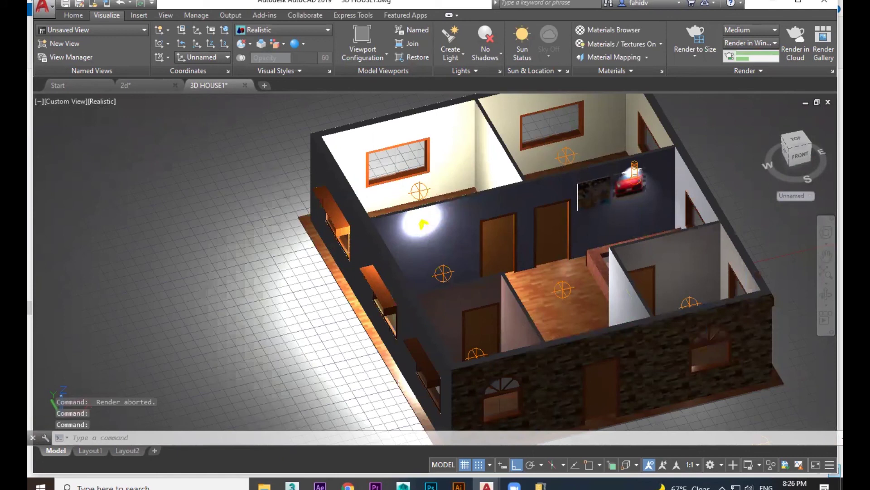
pyautogui.click(423, 224)
pyautogui.click(423, 224)
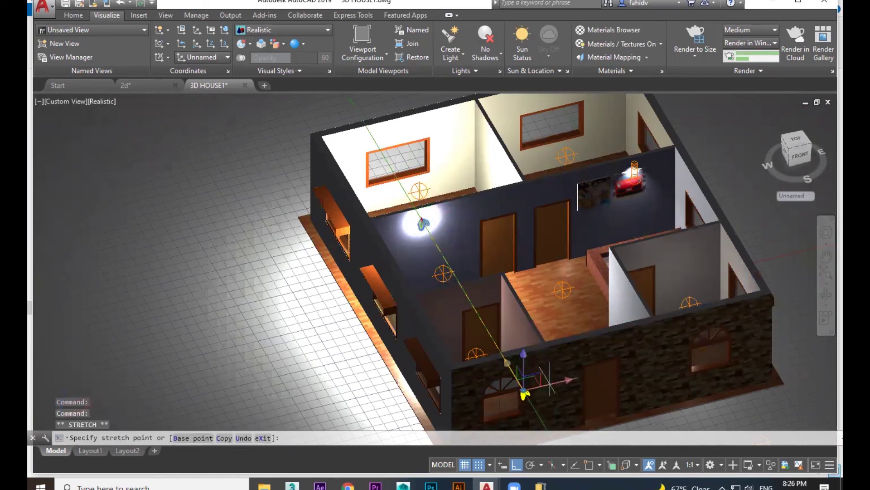
pyautogui.click(508, 360)
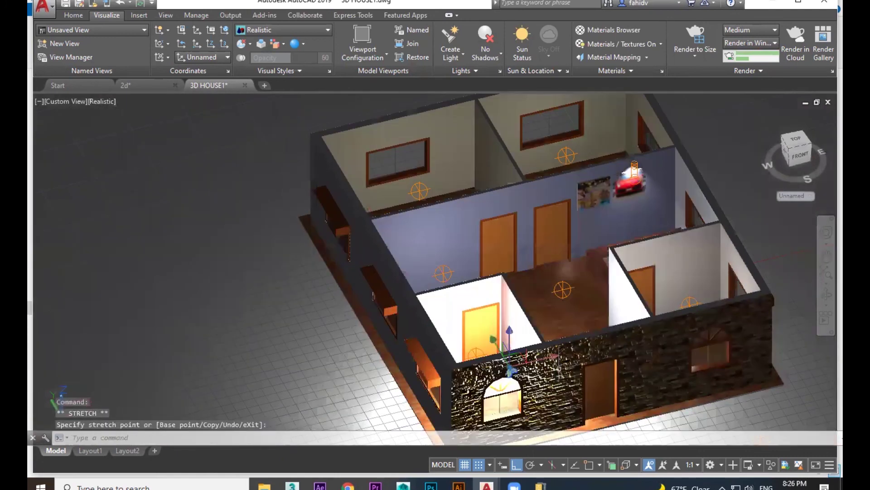
pyautogui.click(551, 359)
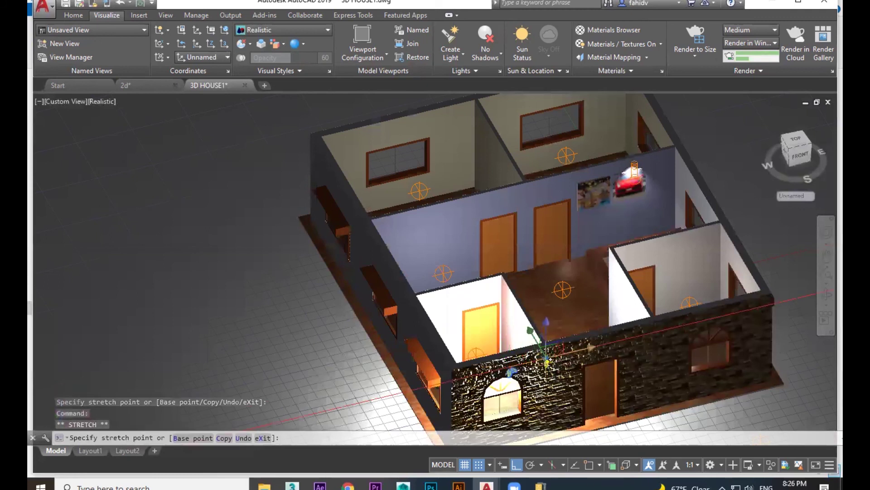
pyautogui.click(588, 351)
pyautogui.moveTo(588, 351); pyautogui.dragTo(565, 299, button='middle')
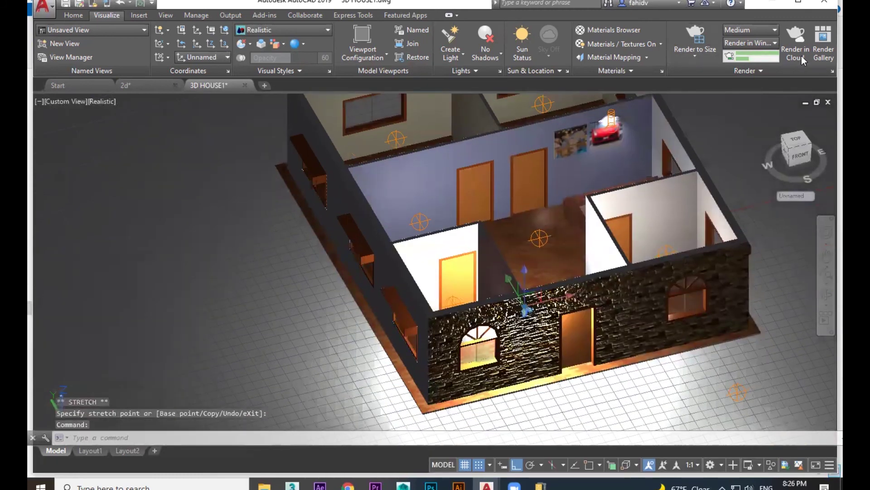
# Open the Render Presets Manager, run a Medium-preset test render of the whole house and close the render window
pyautogui.click(831, 71)
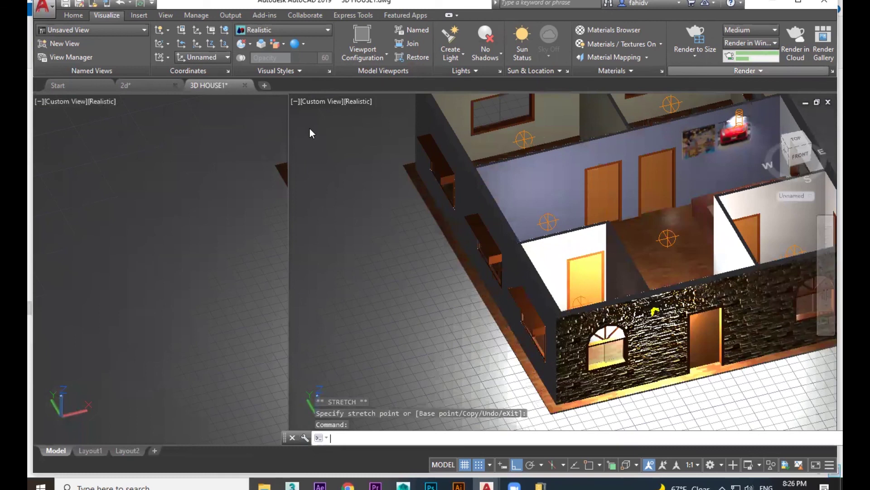
pyautogui.click(275, 117)
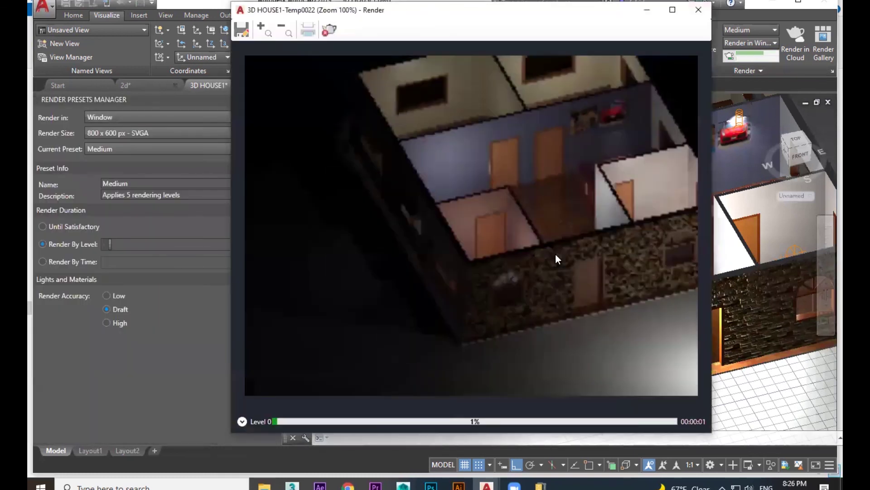
pyautogui.click(703, 16)
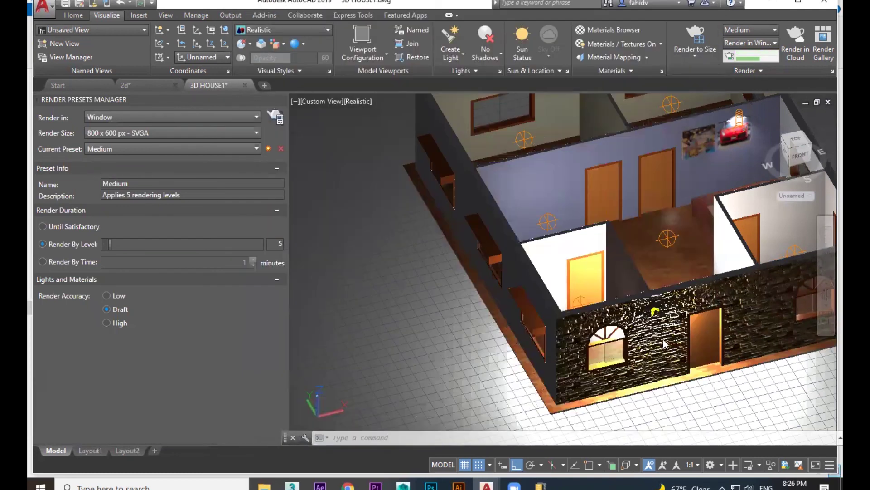
# Shift the web light along the Y axis closer to the face of the front stone wall
pyautogui.scroll(6, 660, 320)
pyautogui.scroll(-5, 670, 319)
pyautogui.moveTo(764, 303); pyautogui.dragTo(387, 192, button='middle')
pyautogui.keyDown('shift'); pyautogui.moveTo(422, 278); pyautogui.dragTo(657, 363, button='middle'); pyautogui.keyUp('shift')
pyautogui.scroll(5, 577, 343)
pyautogui.moveTo(666, 345); pyautogui.dragTo(526, 223, button='middle')
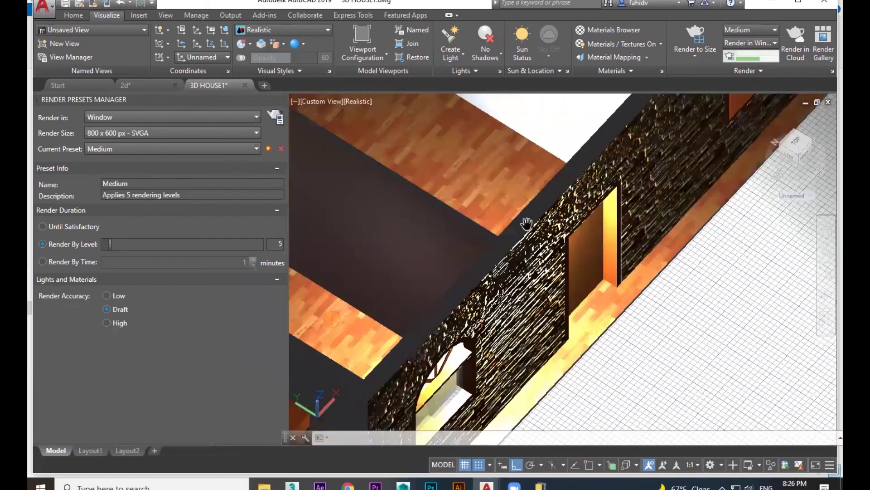
pyautogui.keyDown('shift'); pyautogui.moveTo(601, 301); pyautogui.dragTo(512, 272, button='middle'); pyautogui.keyUp('shift')
pyautogui.scroll(-10, 566, 299)
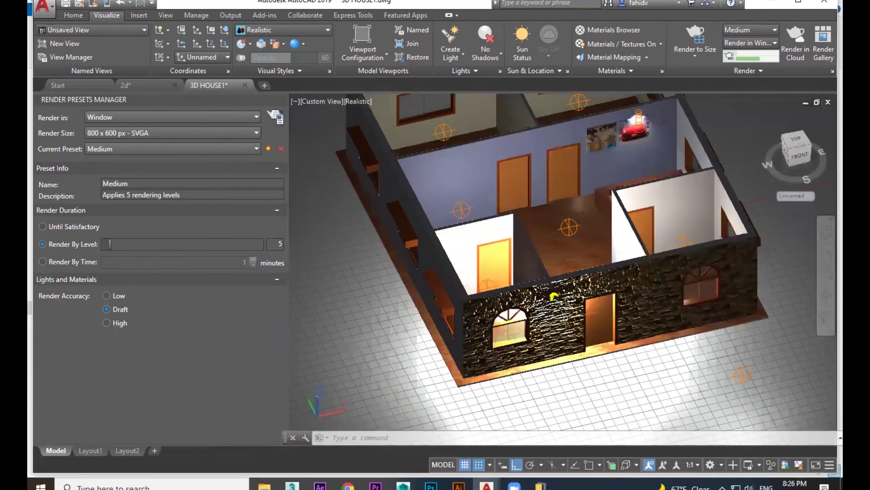
pyautogui.scroll(6, 551, 292)
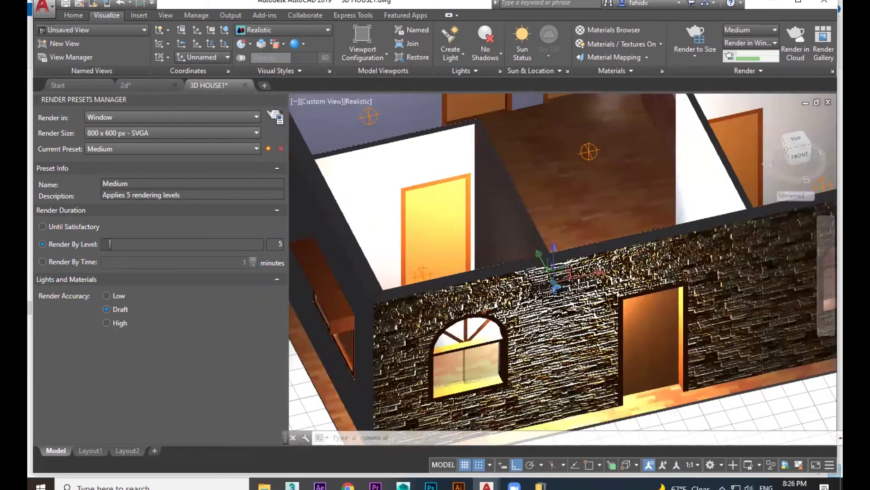
pyautogui.click(541, 249)
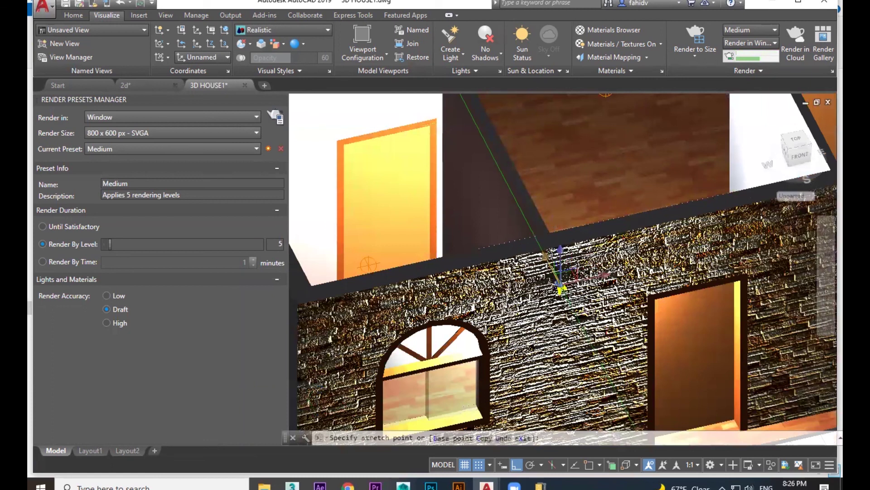
pyautogui.click(548, 261)
pyautogui.keyDown('shift'); pyautogui.moveTo(619, 341); pyautogui.dragTo(609, 324, button='middle'); pyautogui.keyUp('shift')
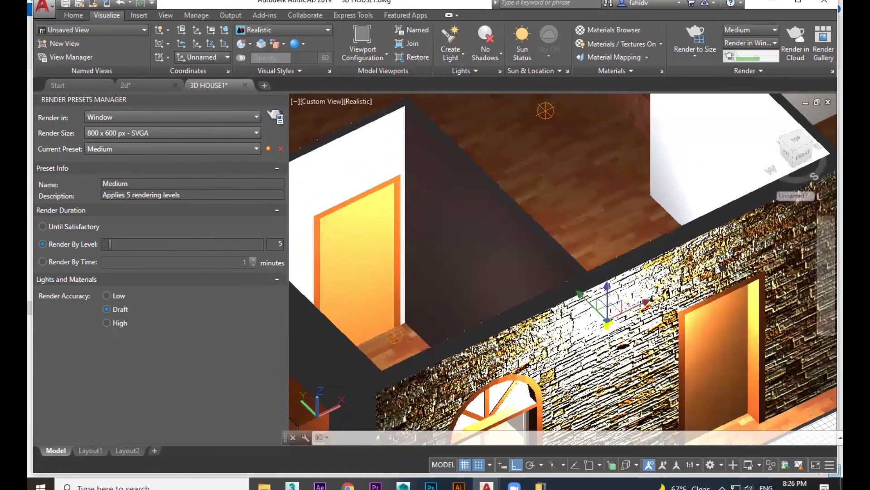
# Run a test render of the stone wall lit by the repositioned web light and close the render window
pyautogui.click(273, 116)
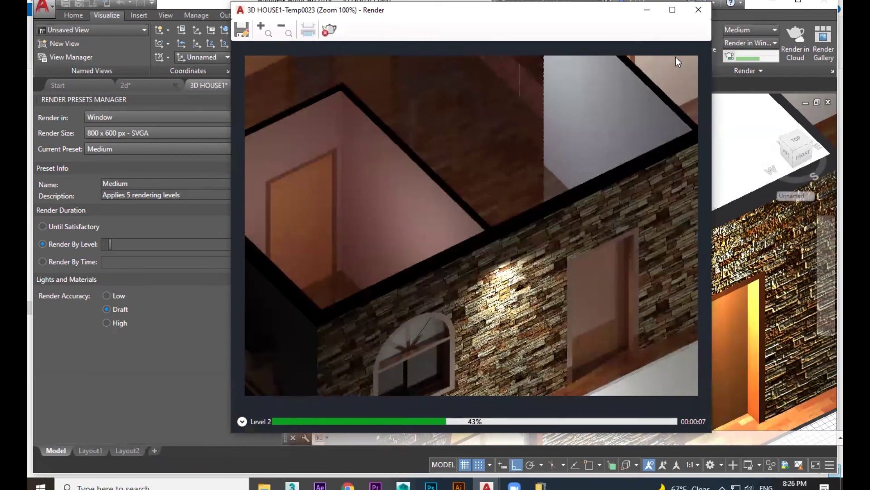
pyautogui.click(698, 9)
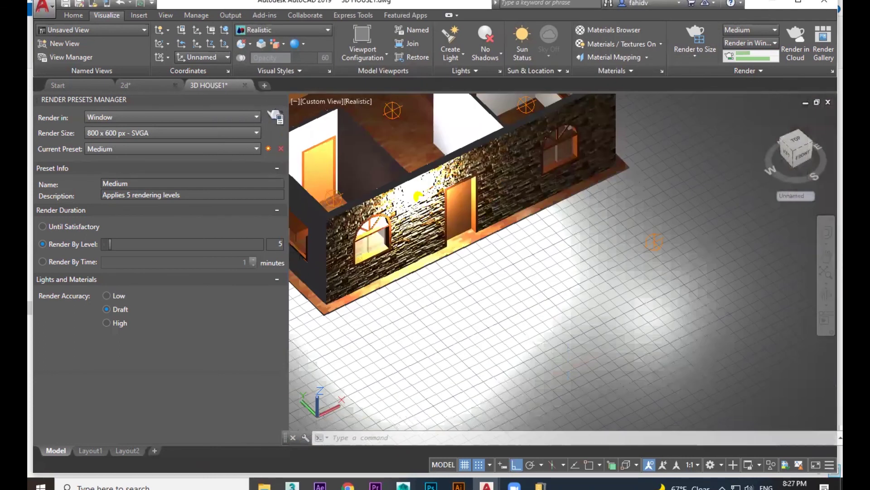
# Start creating a distant light for the house model
pyautogui.moveTo(547, 231); pyautogui.dragTo(691, 435, button='middle')
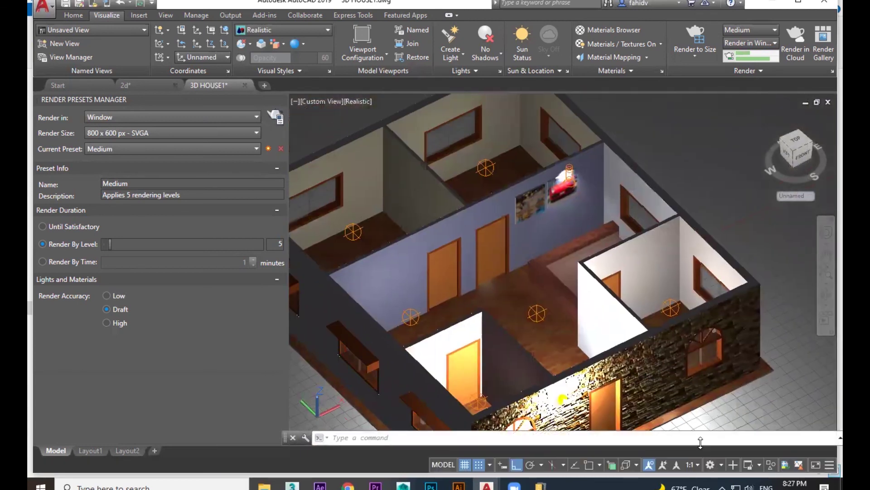
pyautogui.click(463, 59)
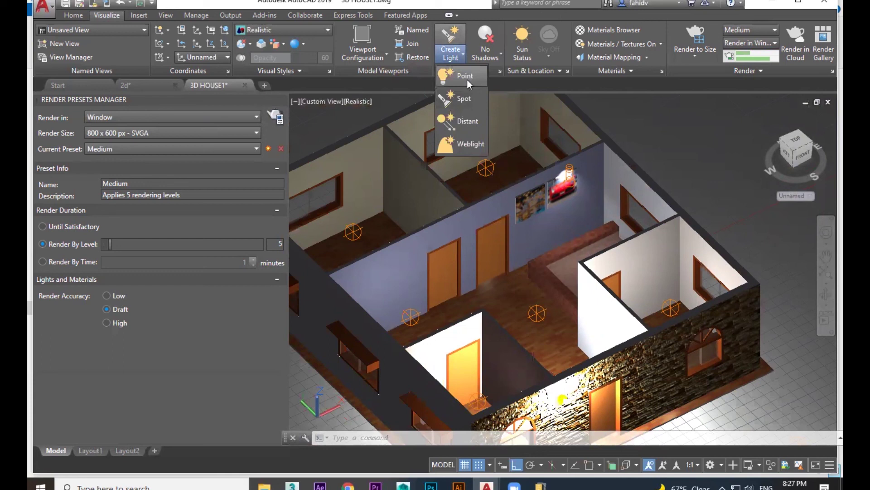
pyautogui.click(471, 126)
pyautogui.click(572, 146)
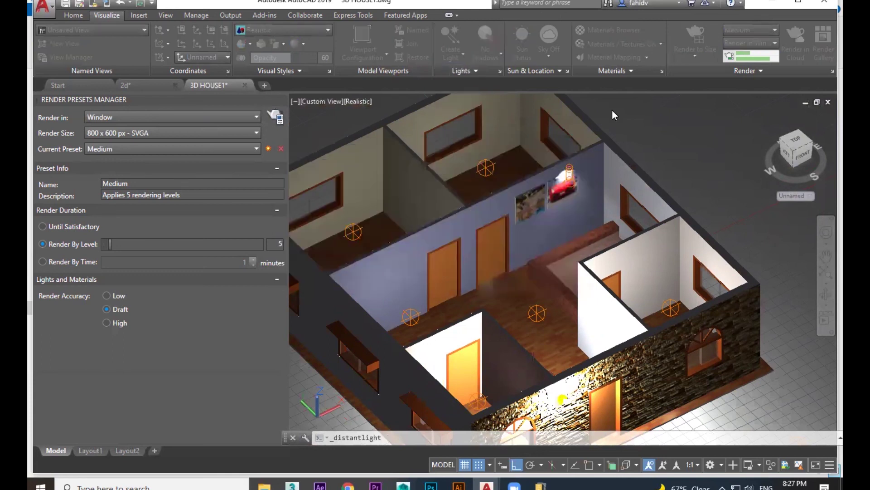